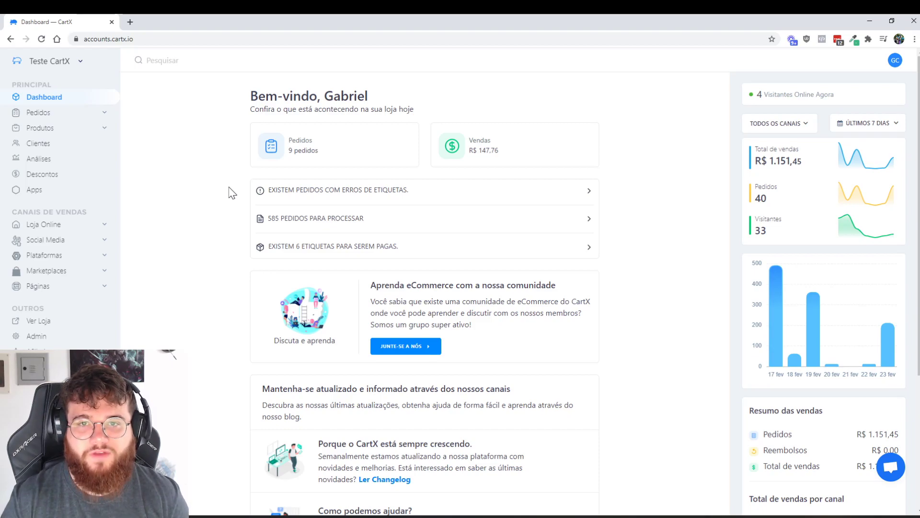
Step: Open the online store, add one Small Bola to the cart, and proceed to checkout
click(39, 321)
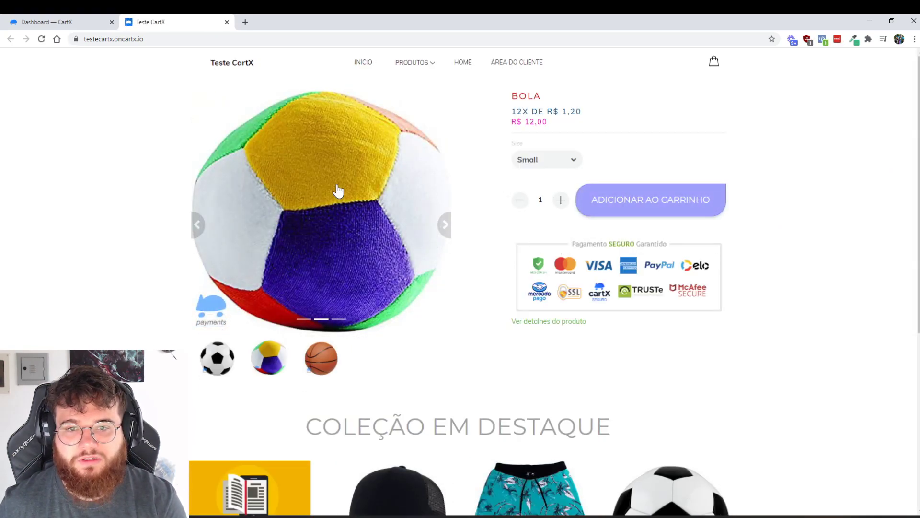
click(651, 207)
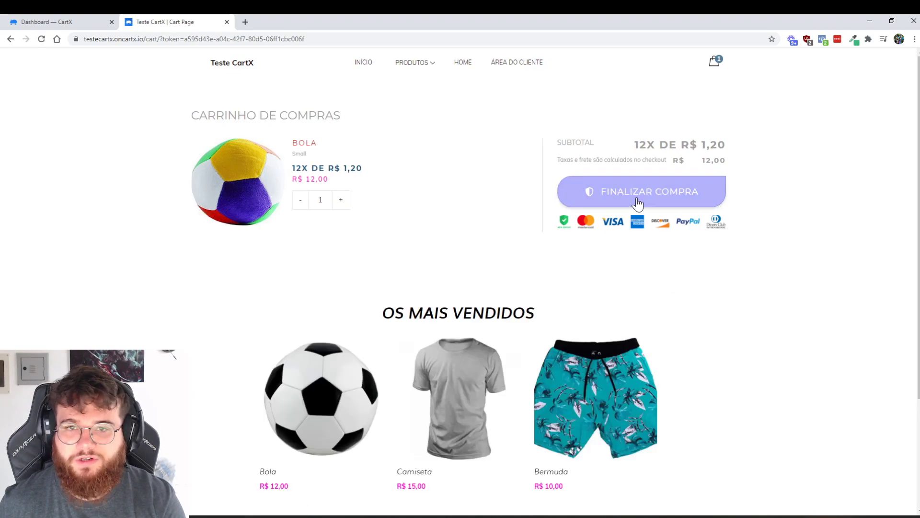
click(638, 203)
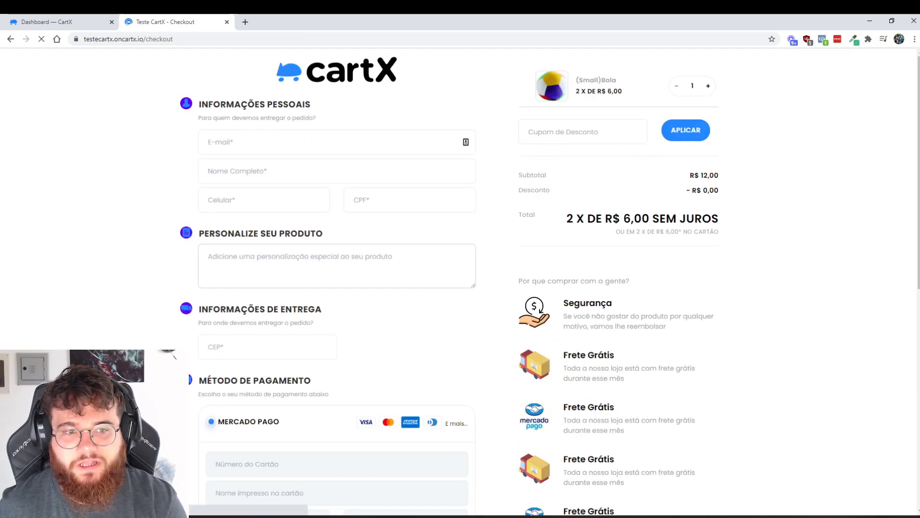
Step: Examine the checkout page from the personal information form down to the "Oferta imperdível" offer, including its title, price and product description
drag(916, 86, 912, 328)
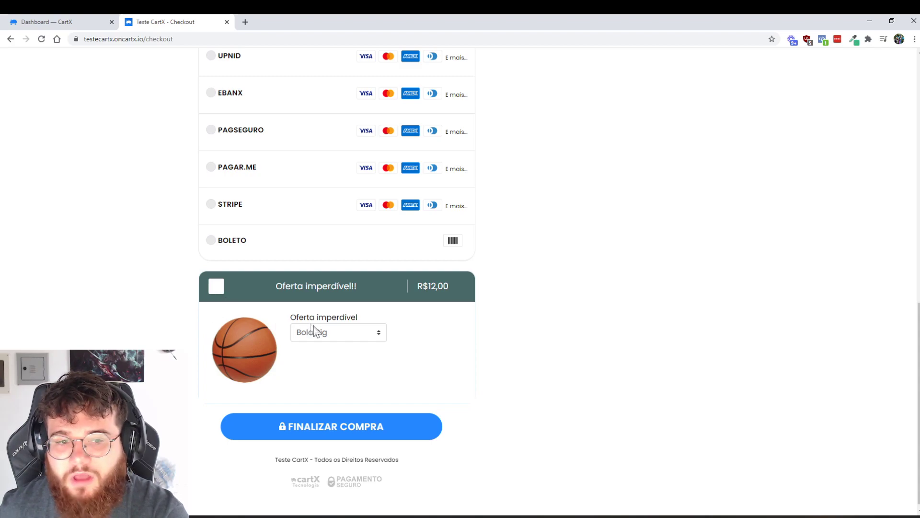
scroll(489, 294, up, 15)
drag(918, 120, 914, 360)
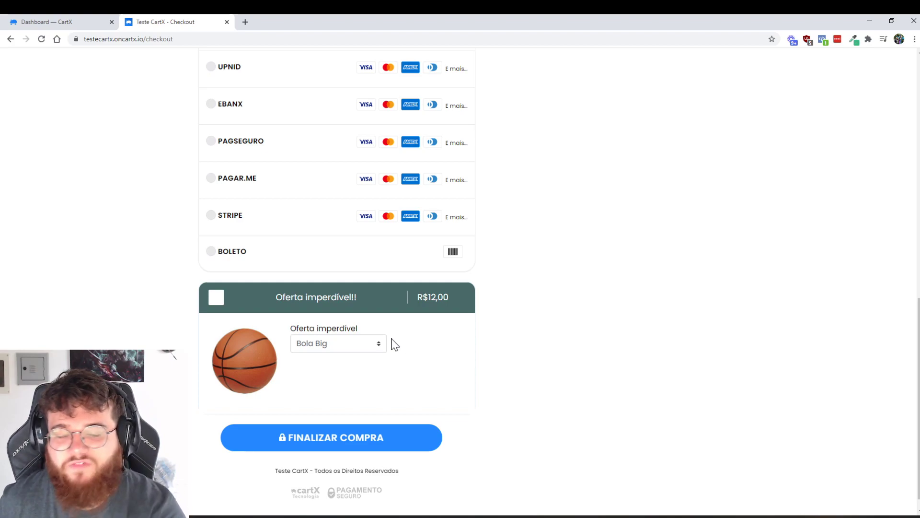
drag(916, 346, 906, 103)
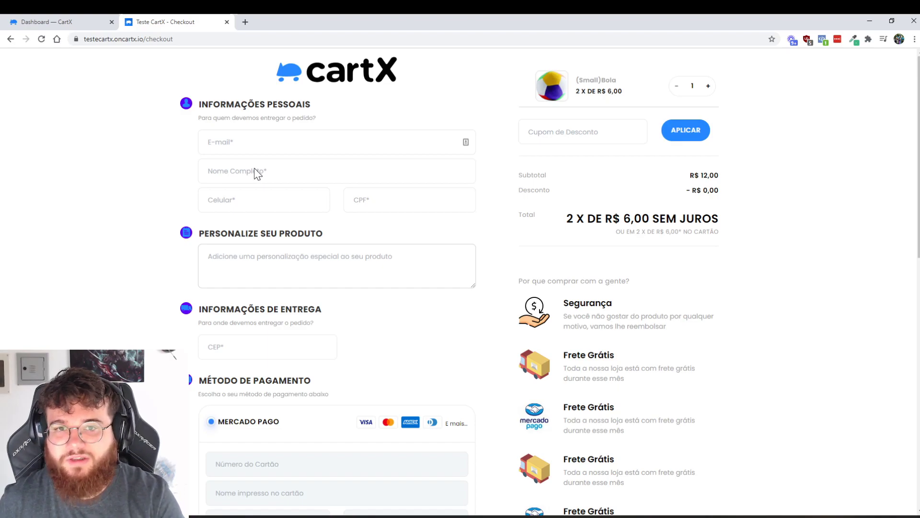
drag(916, 108, 904, 364)
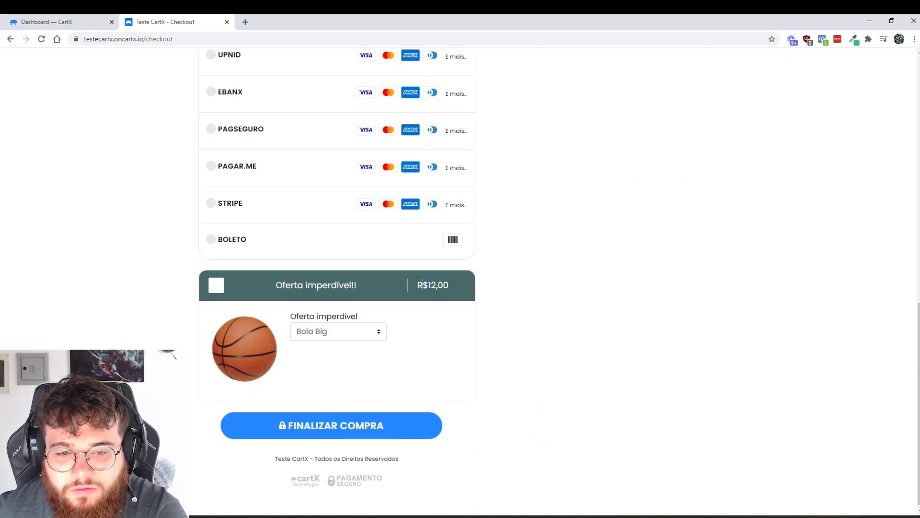
mouse_move(298, 316)
mouse_down()
mouse_move(367, 316)
mouse_move(290, 316)
mouse_up()
click(380, 312)
click(334, 350)
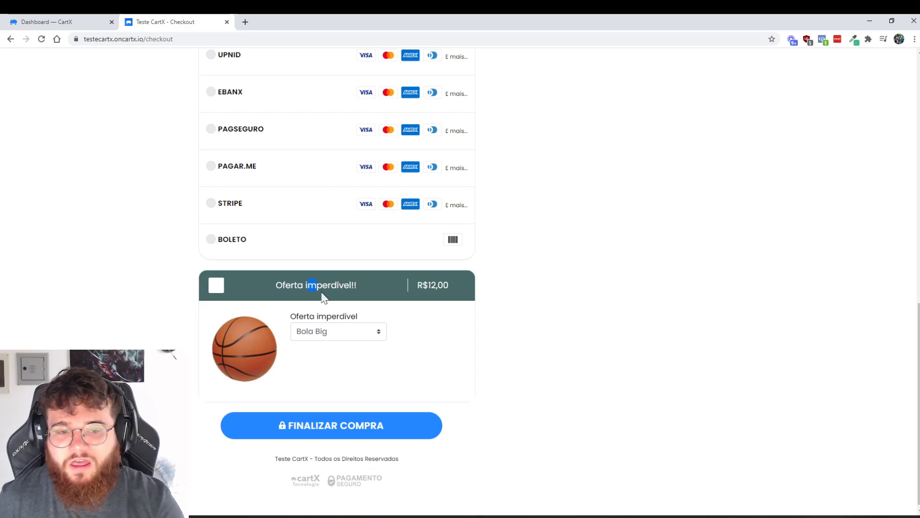
Step: Switch the checkout offer's variant to Small and back to Bola Big, and add the offer to the order
click(357, 336)
click(344, 358)
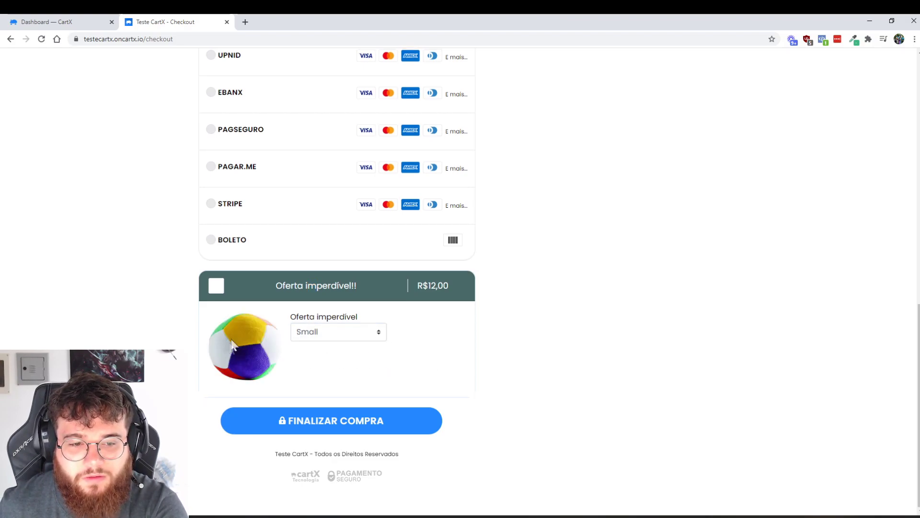
click(312, 334)
click(312, 348)
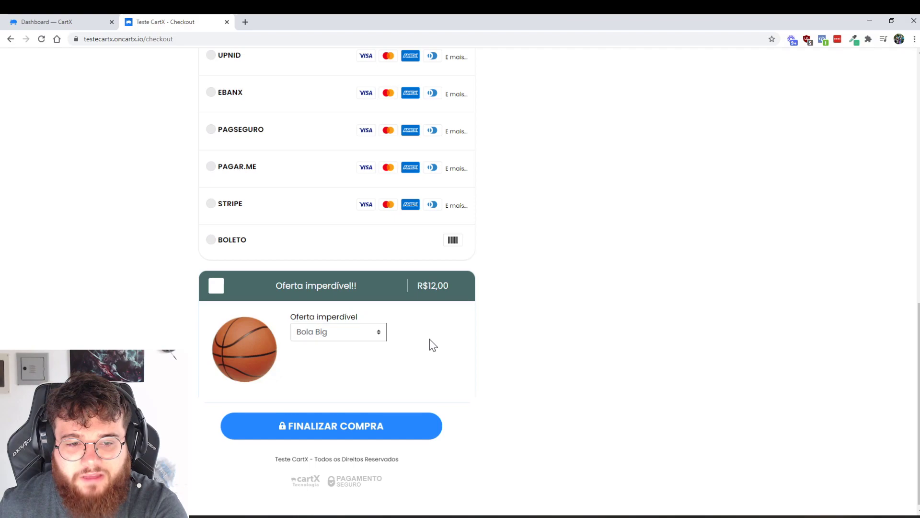
click(220, 289)
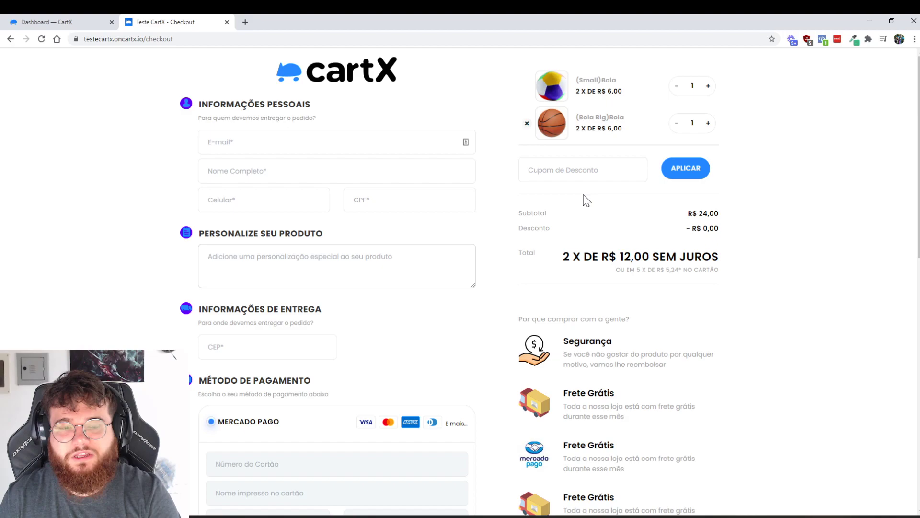
scroll(551, 240, down, 15)
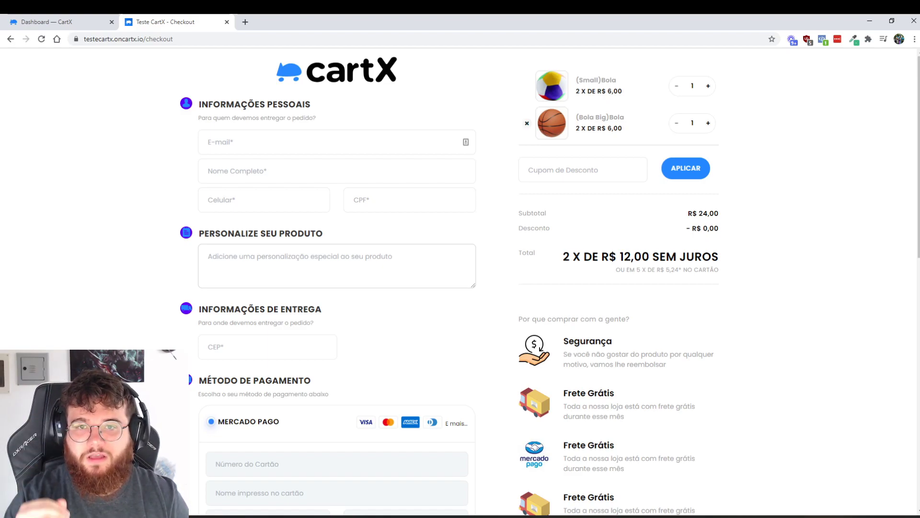
Step: Return to the store's admin dashboard and open the Order Bump app
click(48, 22)
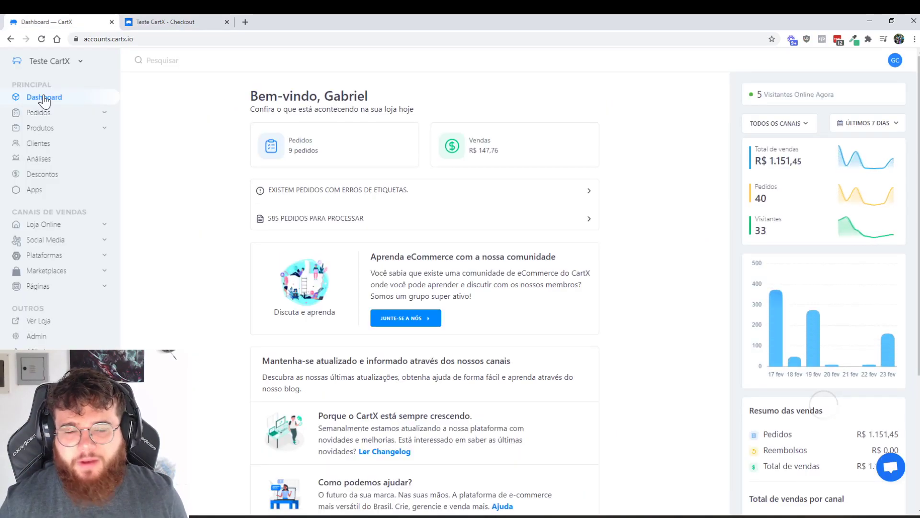
click(34, 189)
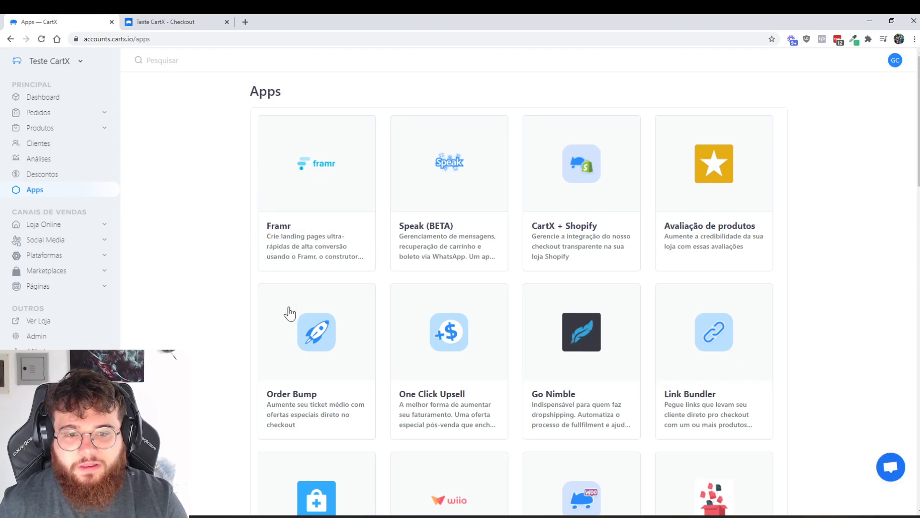
click(306, 332)
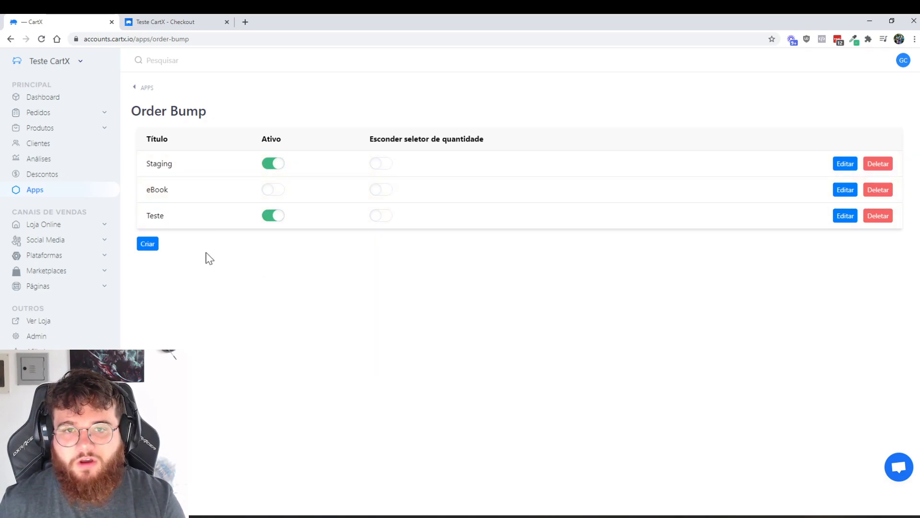
Step: Create a new order bump titled "Teste do Youtube"
click(150, 247)
text(Teste do Youtubv)
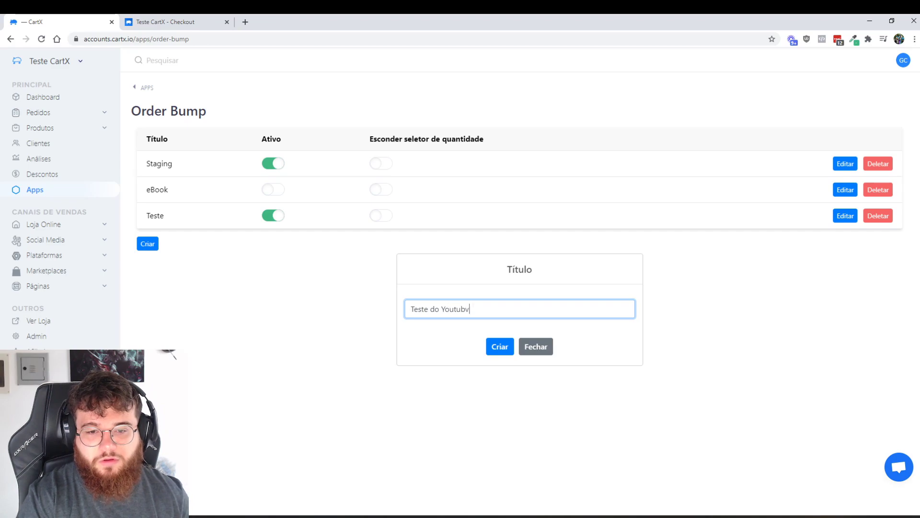
click(498, 344)
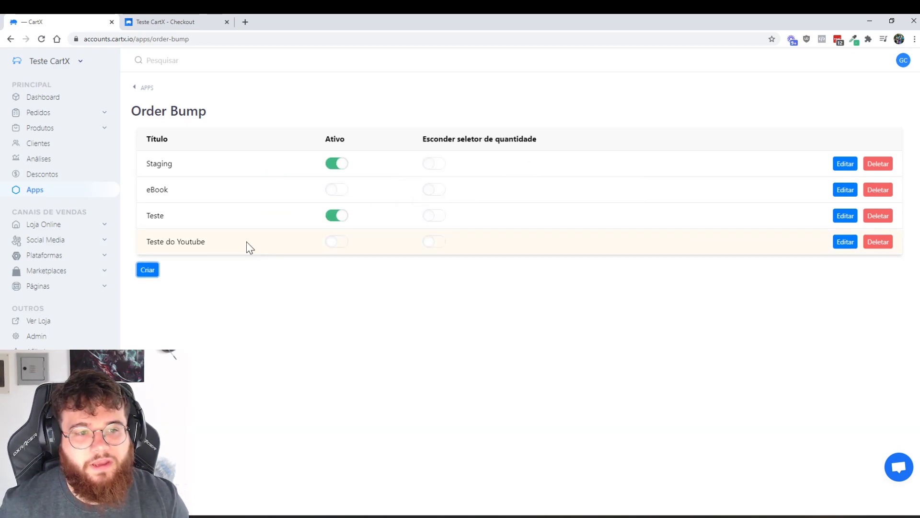
Step: Add a rule to the "Teste do Youtube" order bump for "Total no carrinho" "Maior que" 100, and save the rules
click(846, 243)
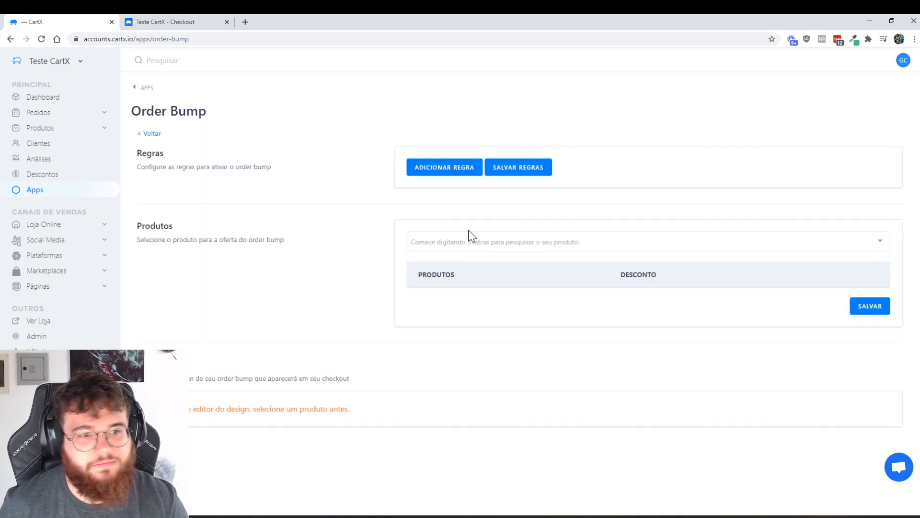
click(448, 178)
click(477, 187)
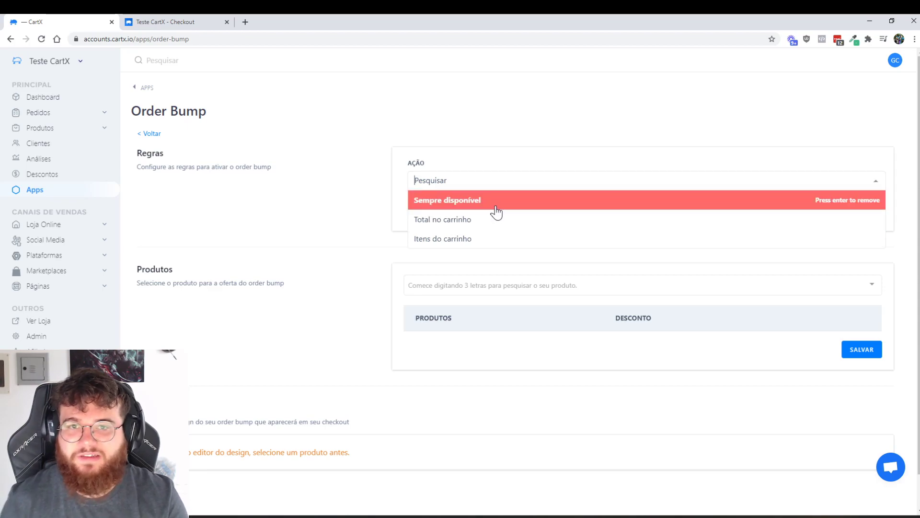
click(468, 220)
click(466, 225)
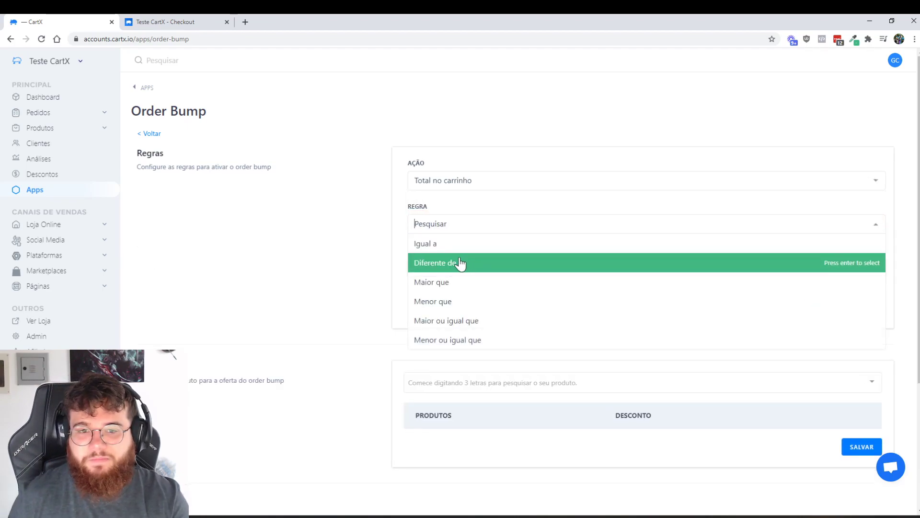
click(463, 284)
key(Tab)
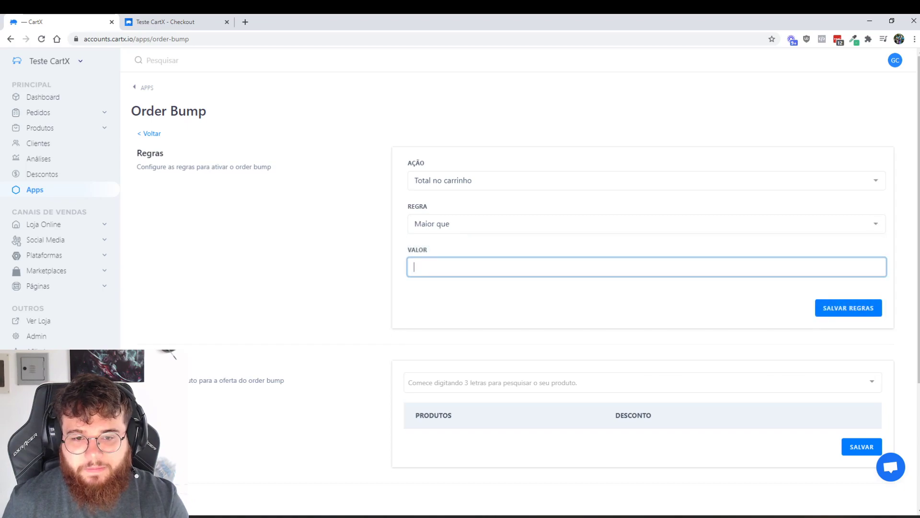
click(459, 305)
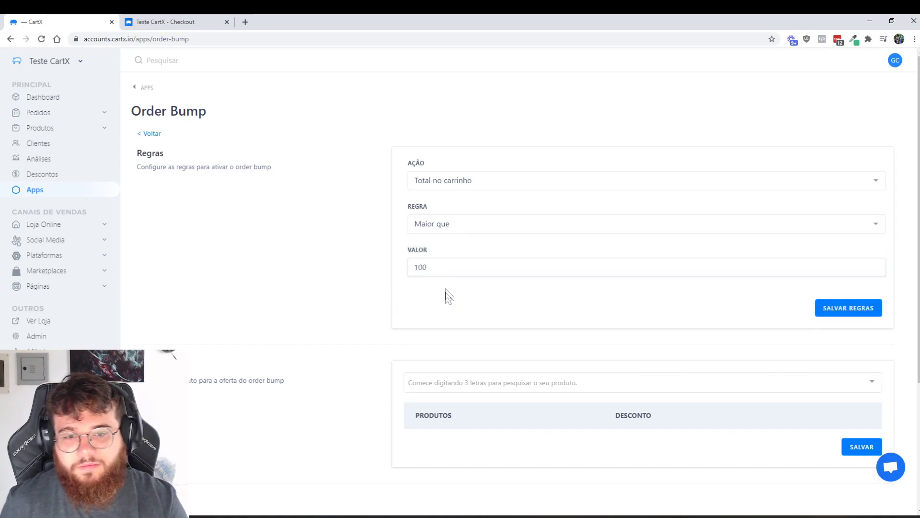
click(847, 312)
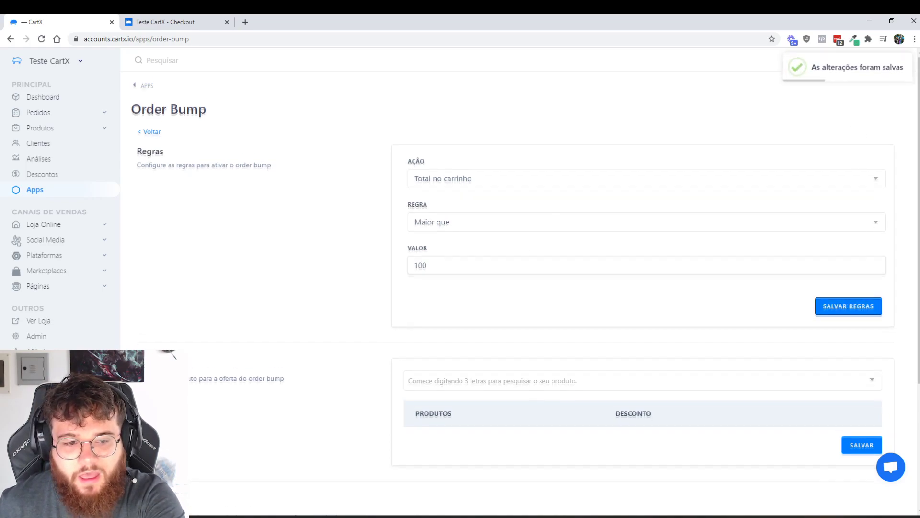
Step: Choose Bola as the order bump's offered product with a 0 percent discount, and save the product selection
scroll(524, 251, down, 2)
click(481, 286)
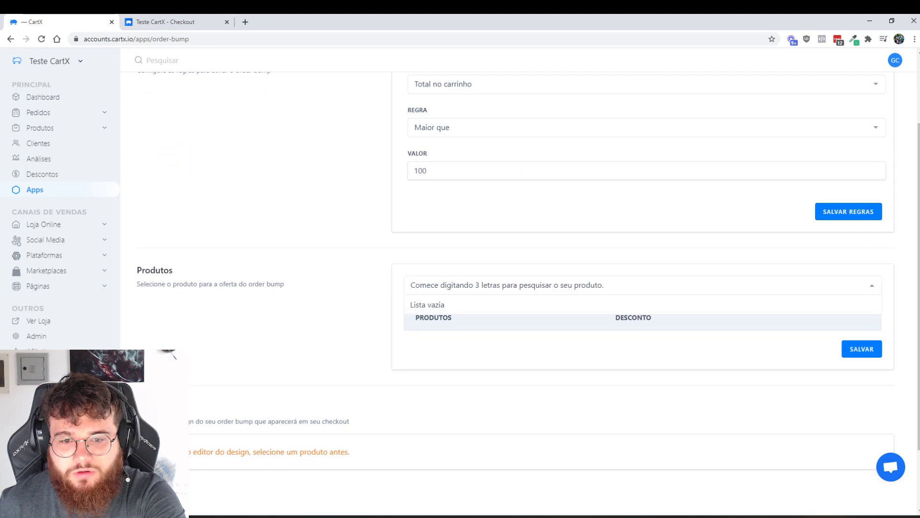
text(bola)
click(459, 313)
click(575, 345)
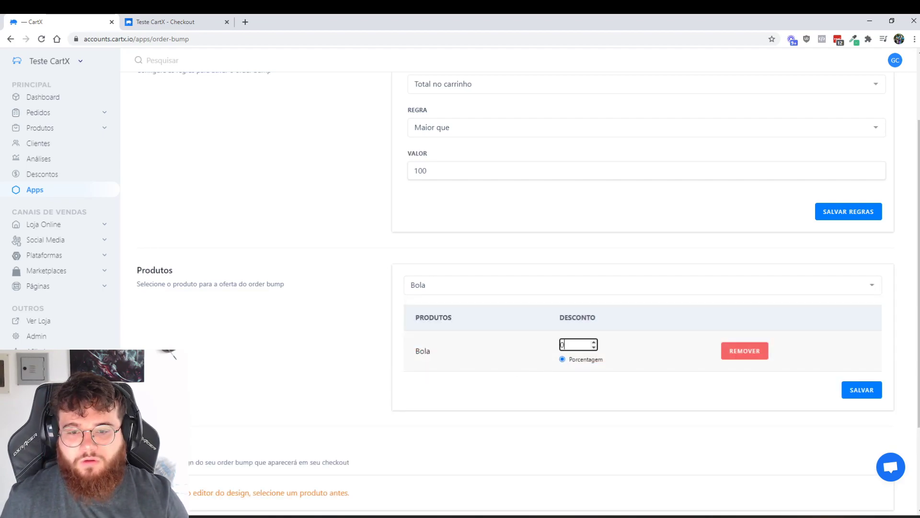
click(628, 345)
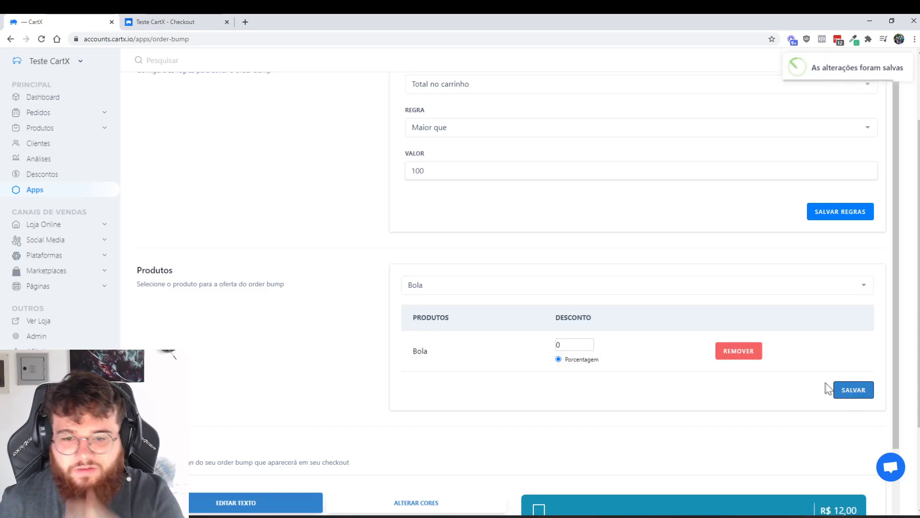
Step: Set the order bump's design title to "APROVEITE O DESCONTO ESPECIAL"
scroll(537, 366, down, 3)
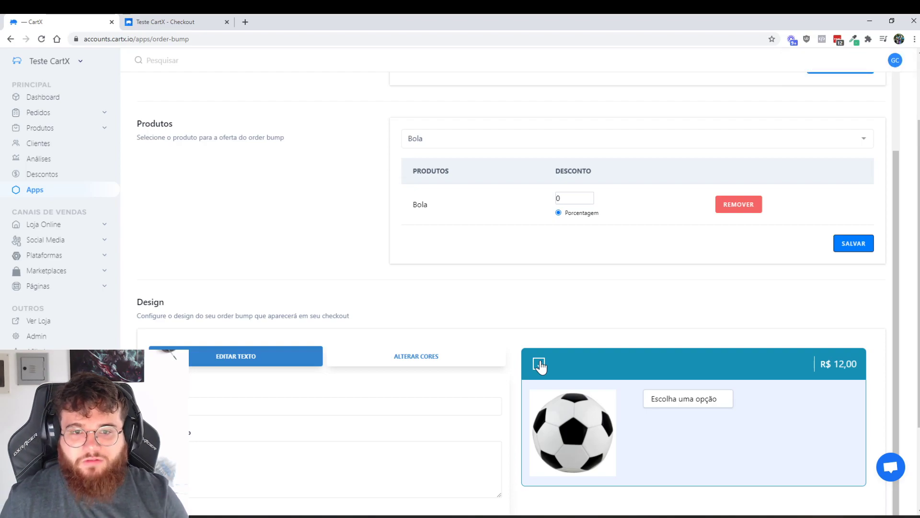
scroll(277, 366, down, 3)
click(211, 286)
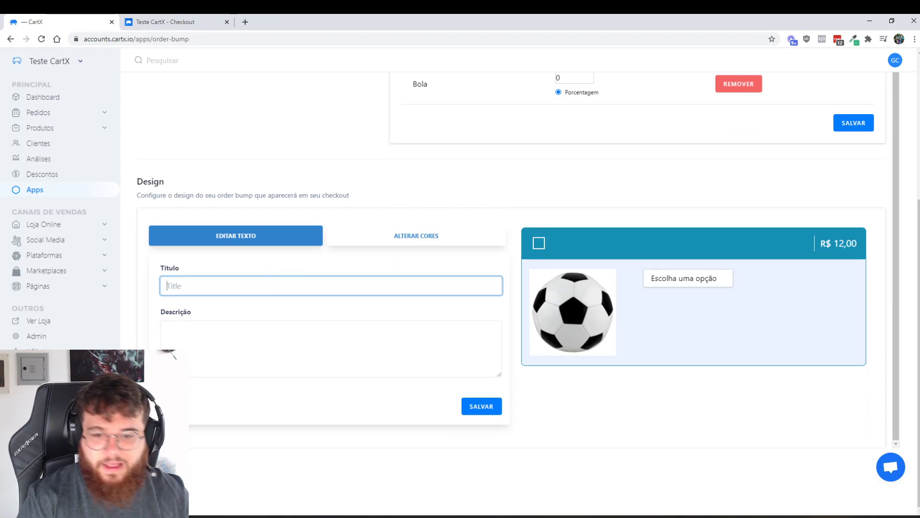
text(AS)
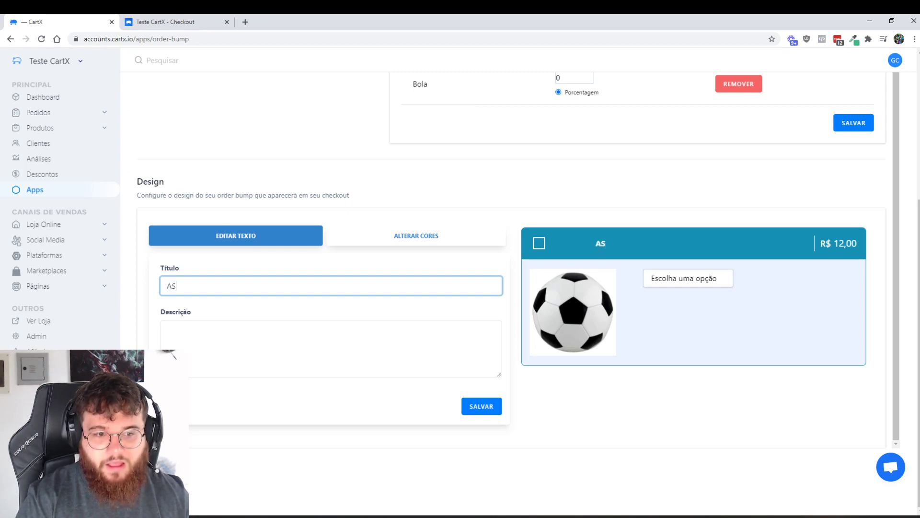
key(BackSpace)
text(APROVBE)
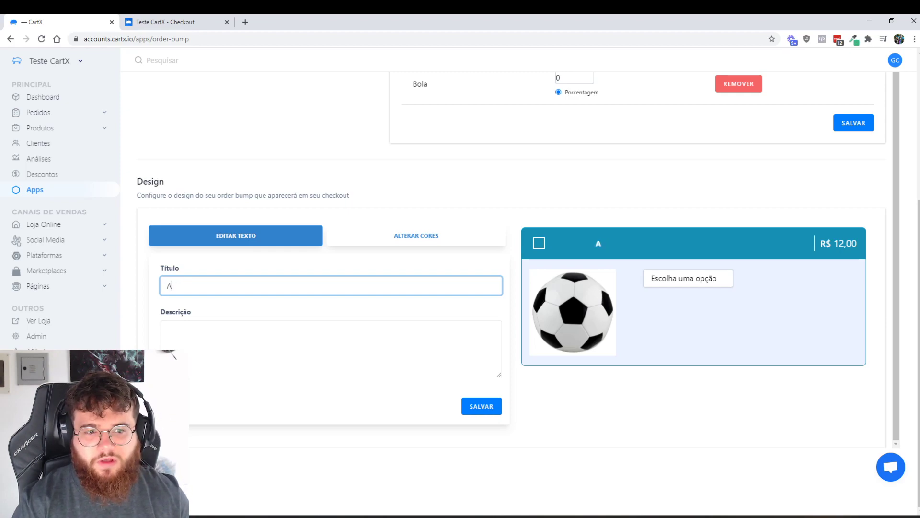
key(BackSpace)
key(BackSpace)
text(EITE O D)
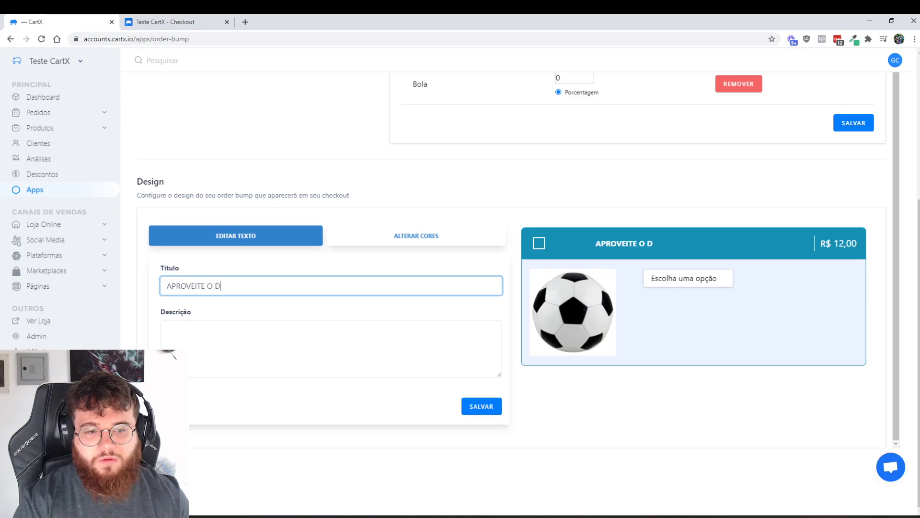
key(BackSpace)
text(DESCONTO ESPECIAL)
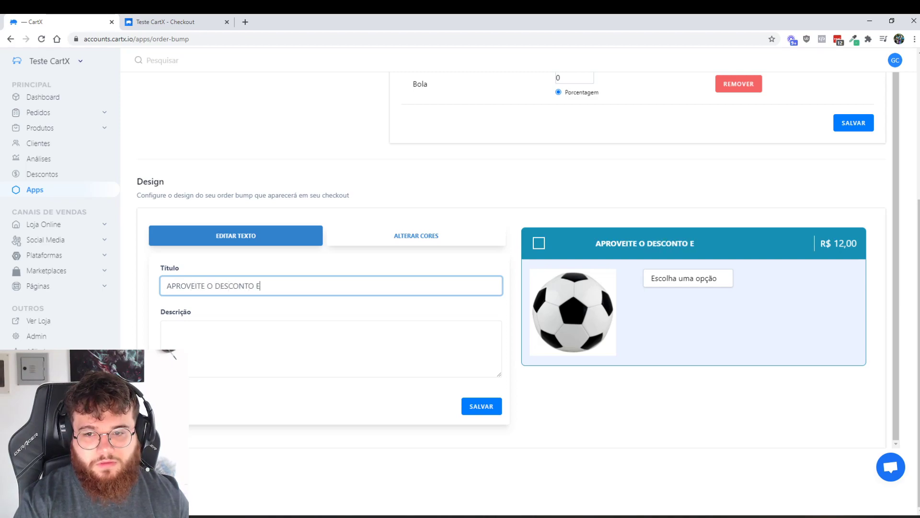
Step: Set the order bump's description to "Essa é uma oferta por tempo limitado e não está disponível em nenhum outro lugar do site." and save it
click(167, 330)
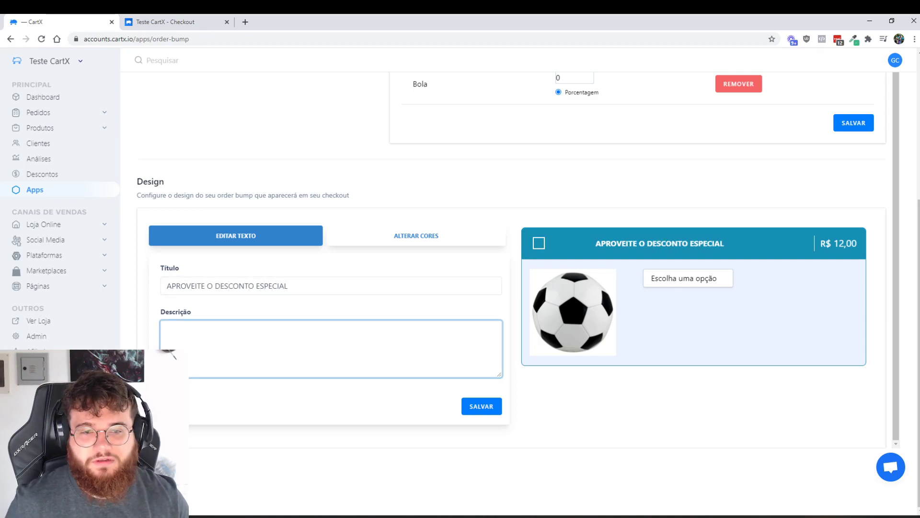
text(Es)
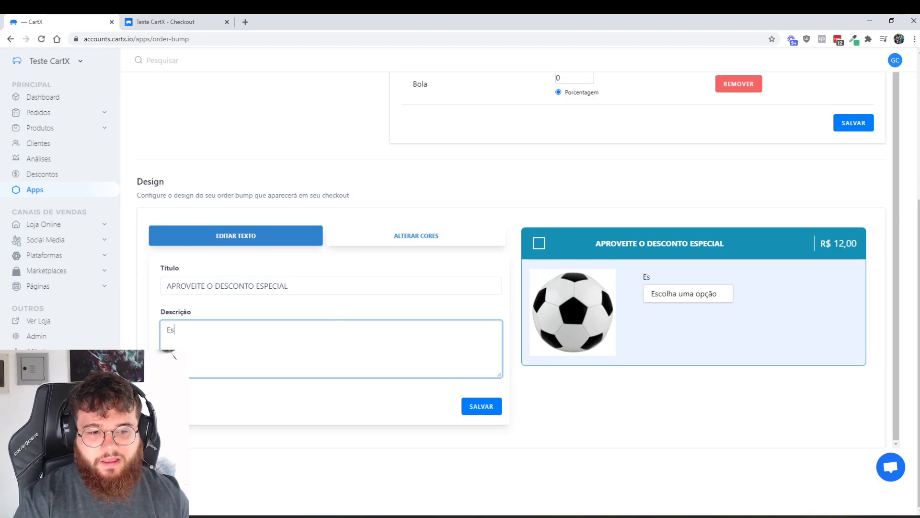
text(sa é uma oferta por tem)
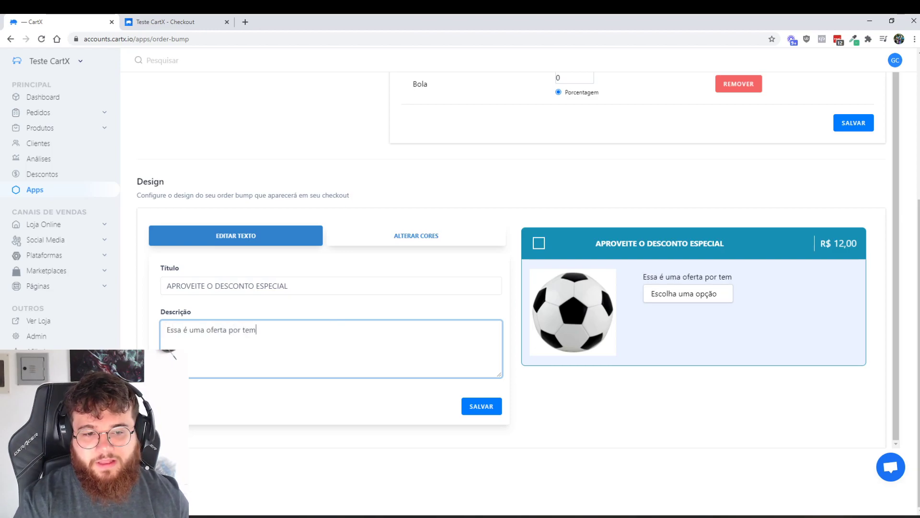
text(po limitado, e)
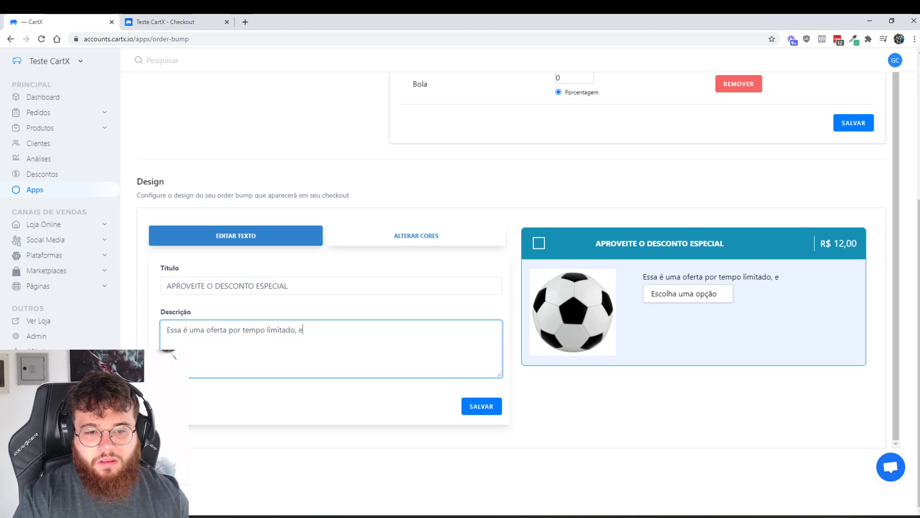
key(BackSpace)
key(BackSpace)
key(BackSpace)
text( e não está dispon)
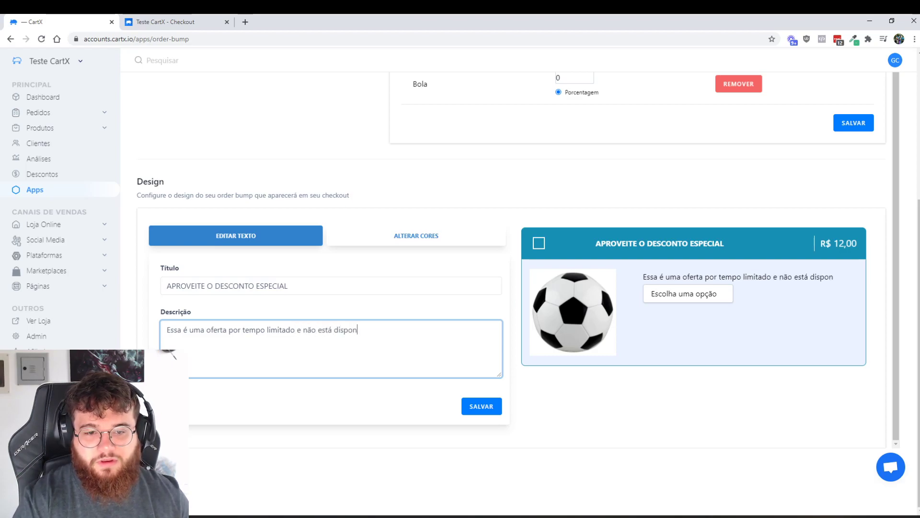
text(ível em n)
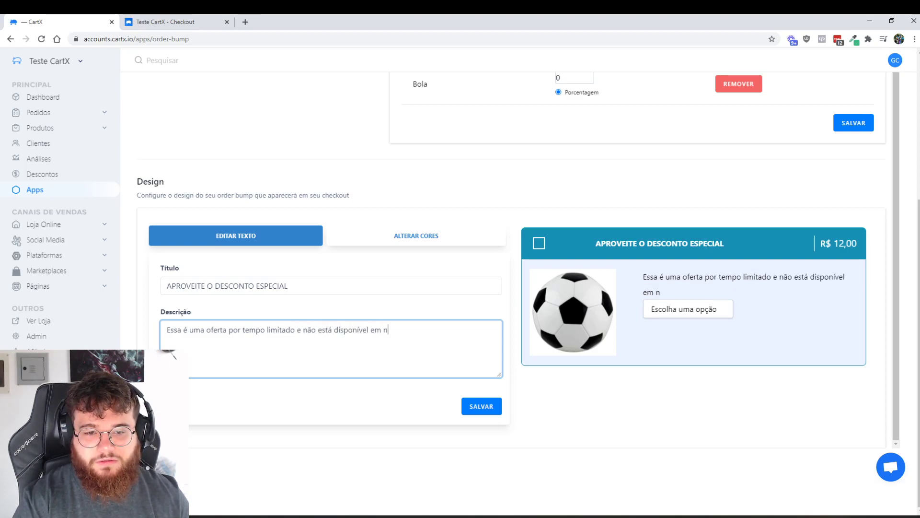
text(enhum outro lugar)
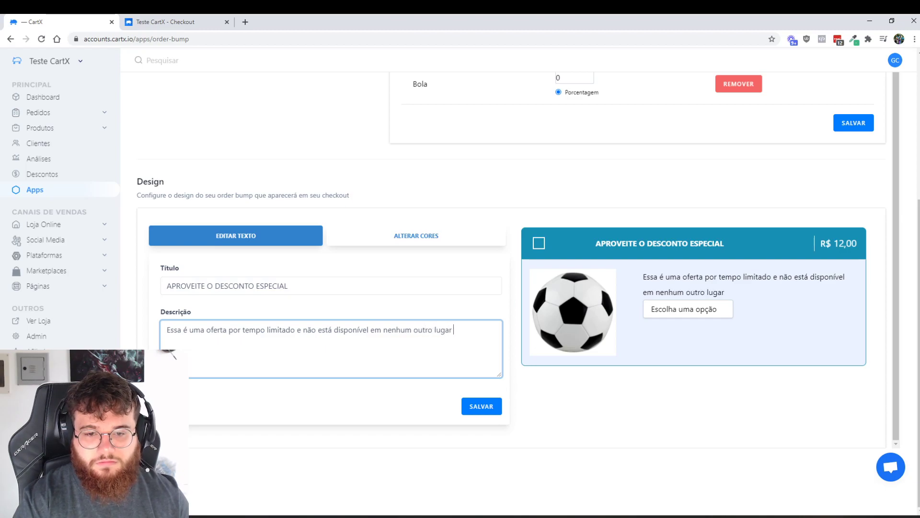
text( do site.)
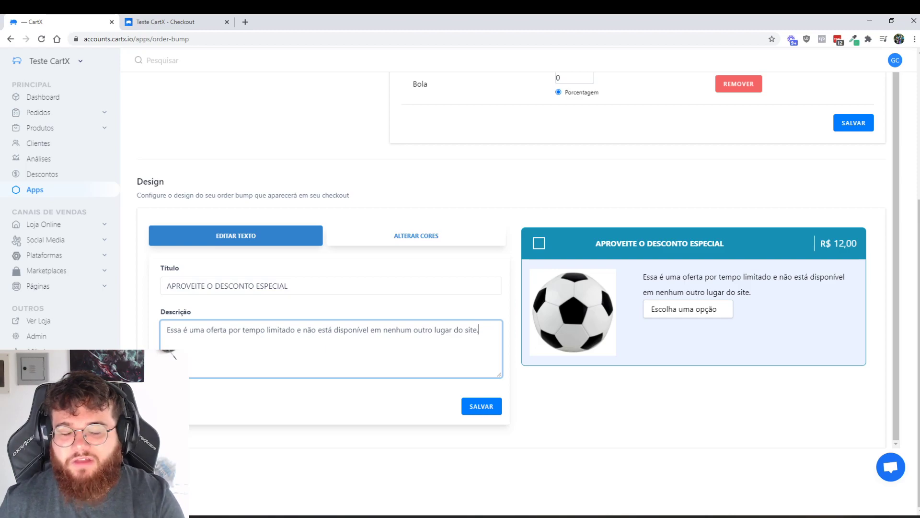
click(476, 408)
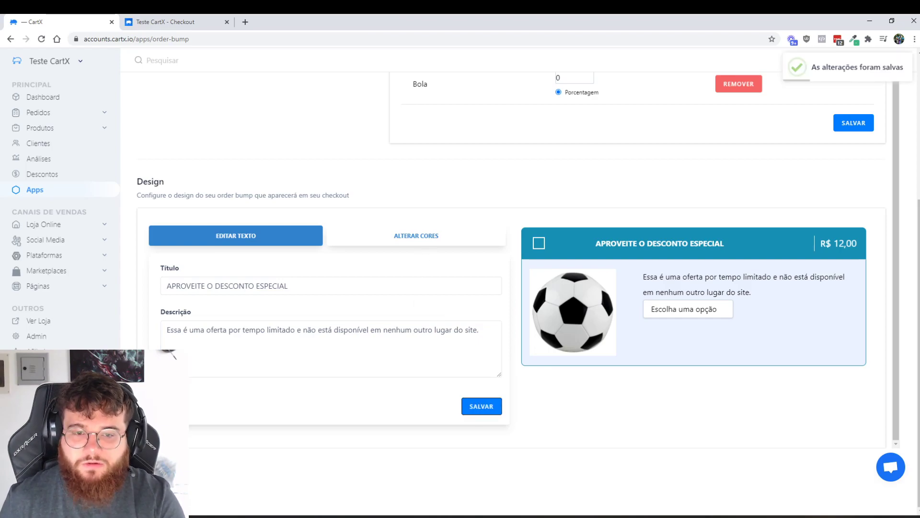
Step: Change the order bump's checkbox color to green #1FB517, save the colors, and test the checkbox in the preview
click(416, 235)
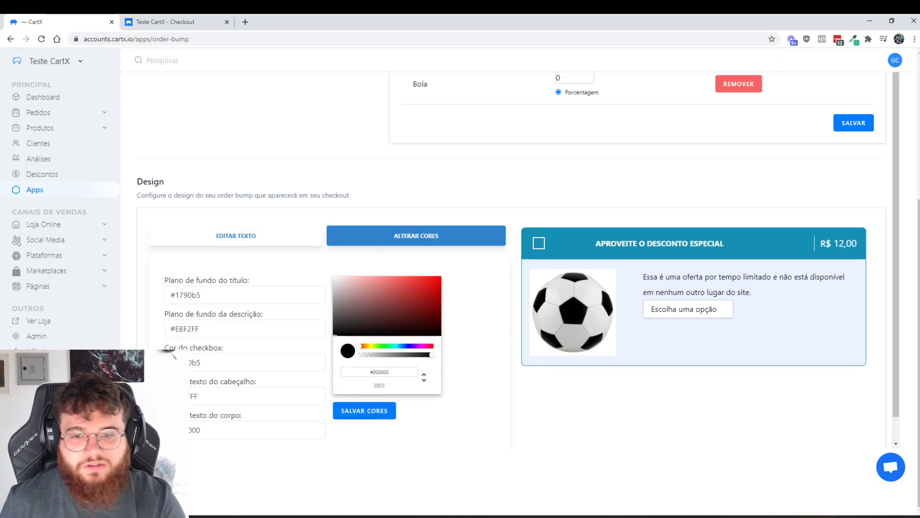
click(245, 295)
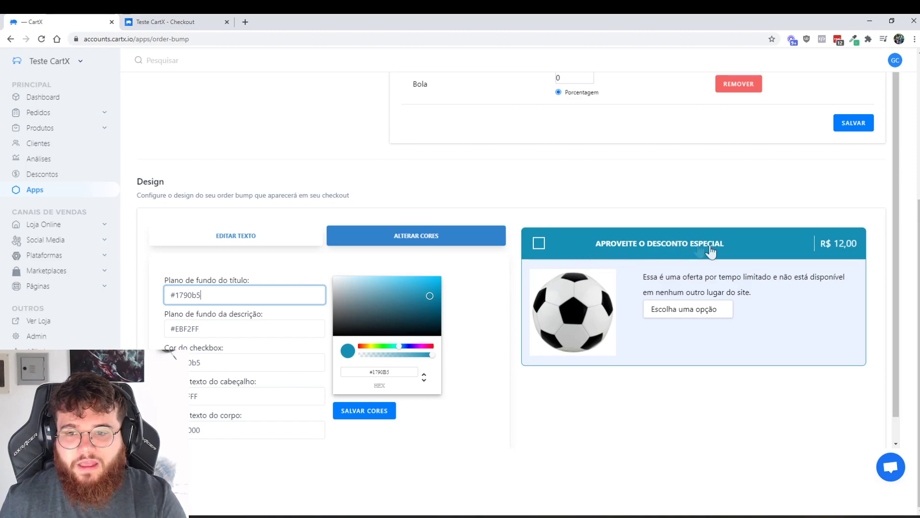
click(199, 328)
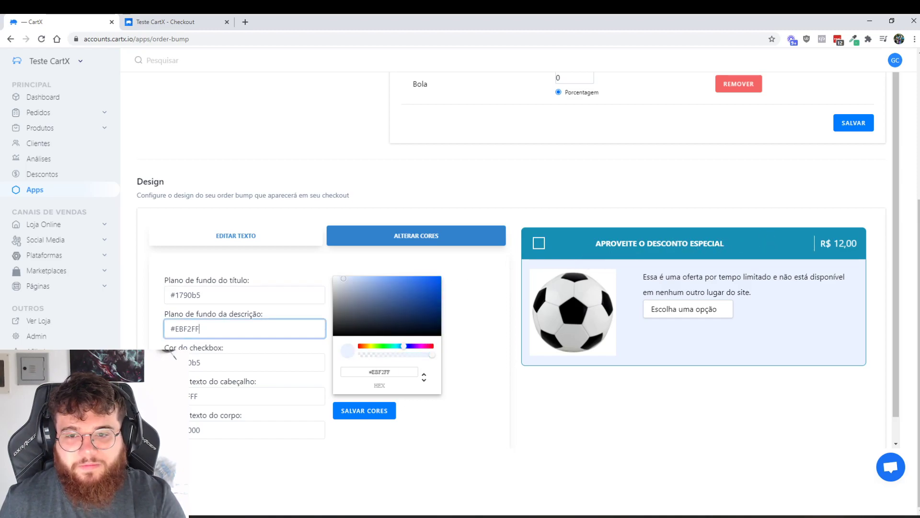
click(171, 357)
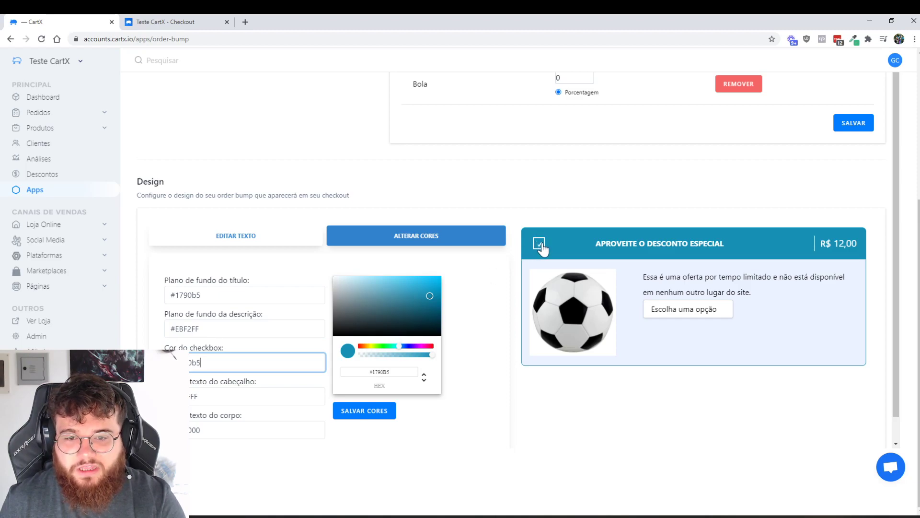
click(384, 347)
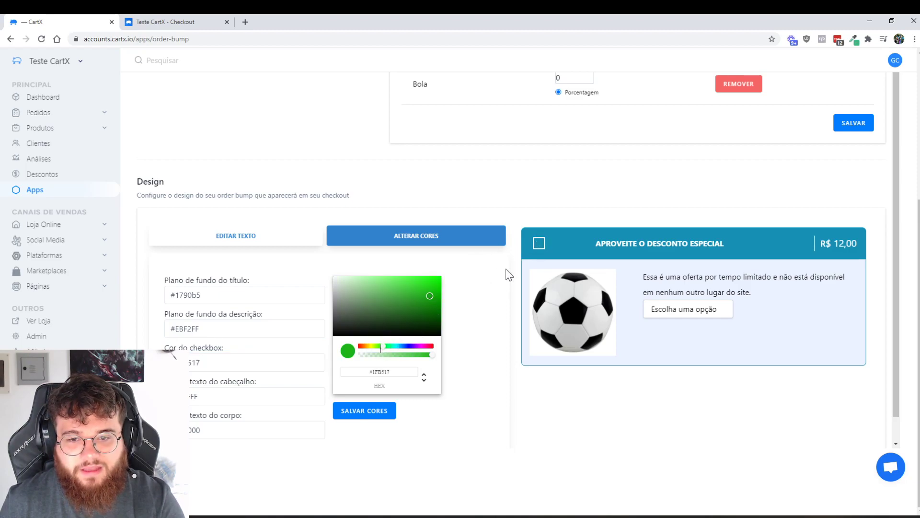
click(355, 419)
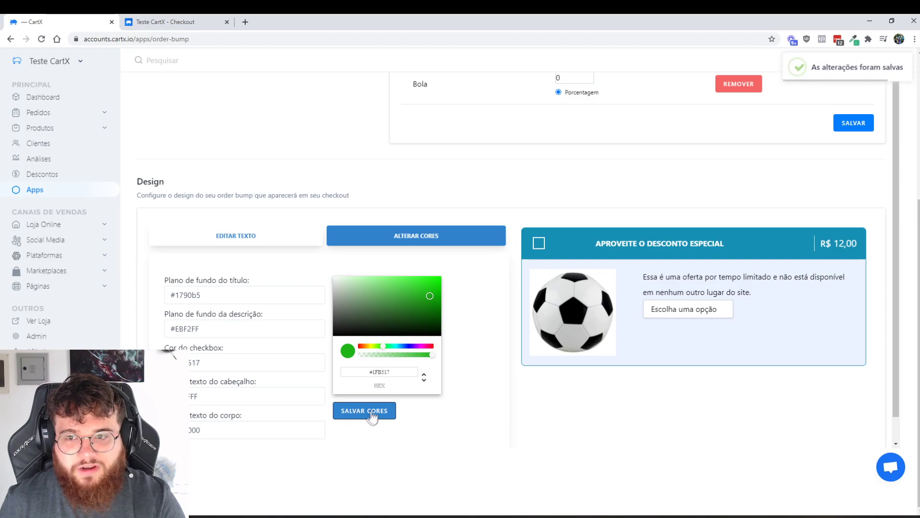
click(539, 246)
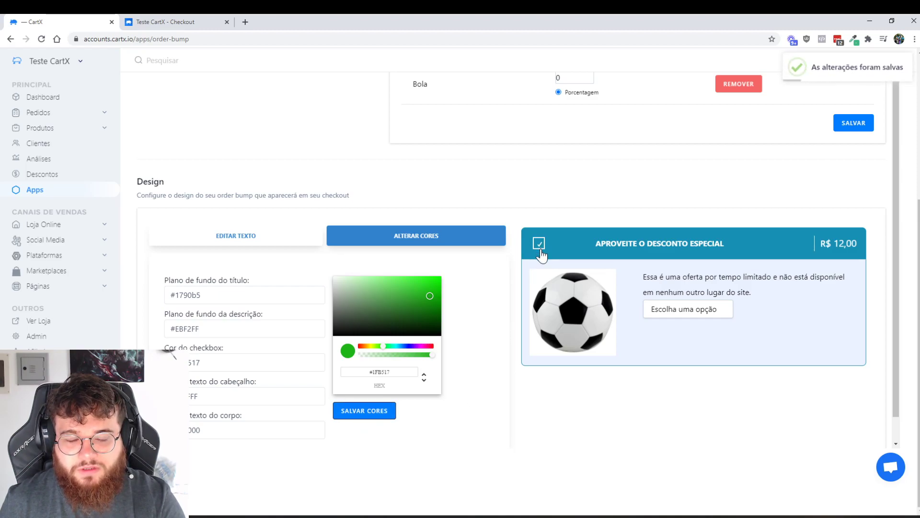
click(537, 247)
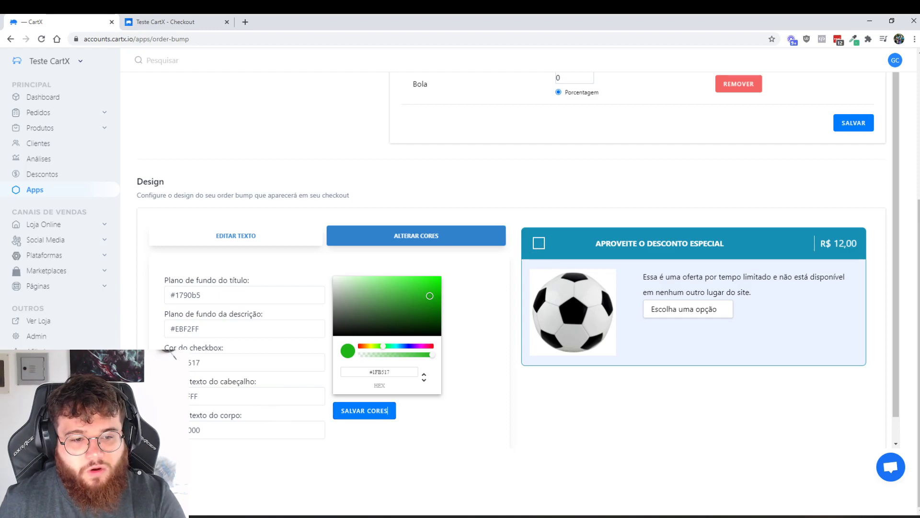
Step: Change the order bump's title background to light green #ABC754 and save the colors
click(201, 430)
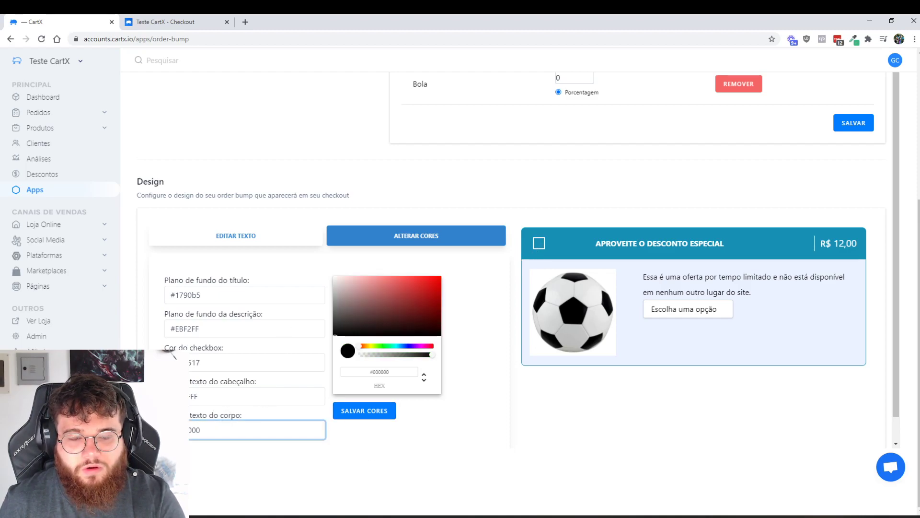
click(245, 295)
drag(398, 347, 398, 291)
click(364, 410)
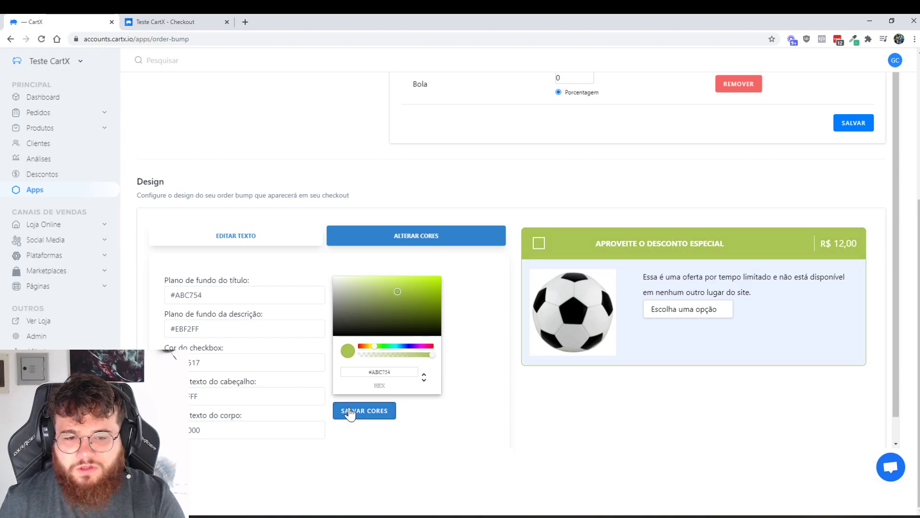
scroll(582, 405, down, 1)
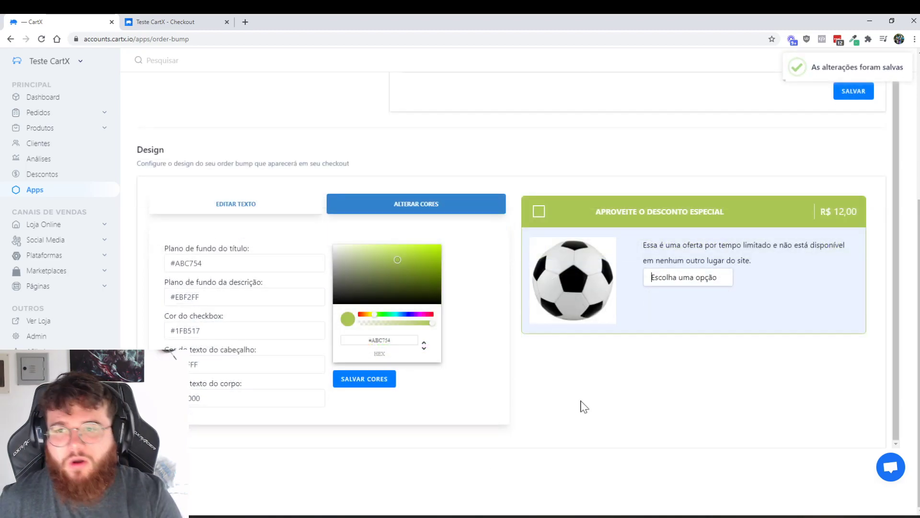
Step: Reopen the "Teste do Youtube" order bump from the Order Bump app, review its saved settings, and return to the order bump list
scroll(599, 409, up, 10)
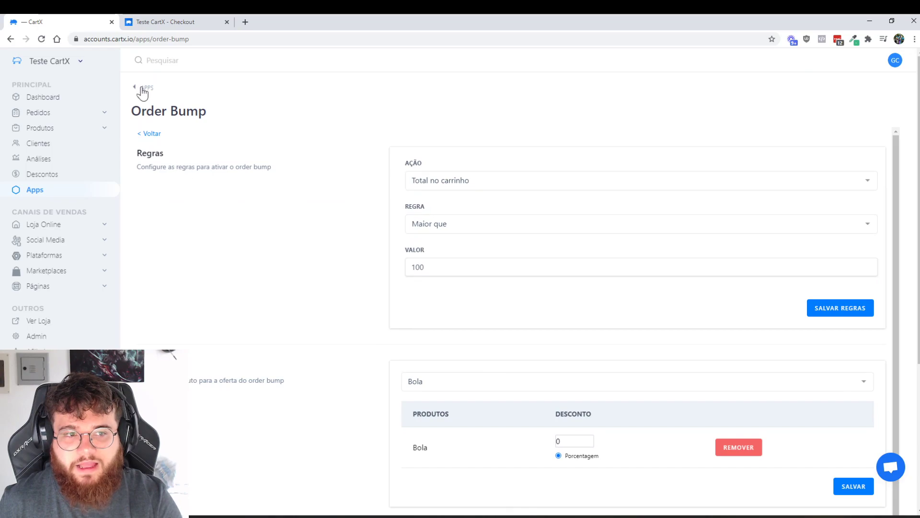
click(144, 89)
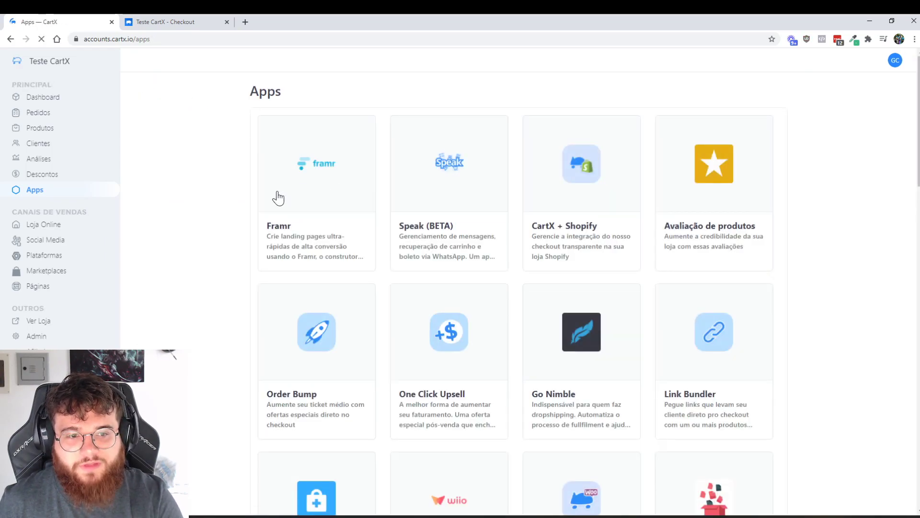
click(323, 357)
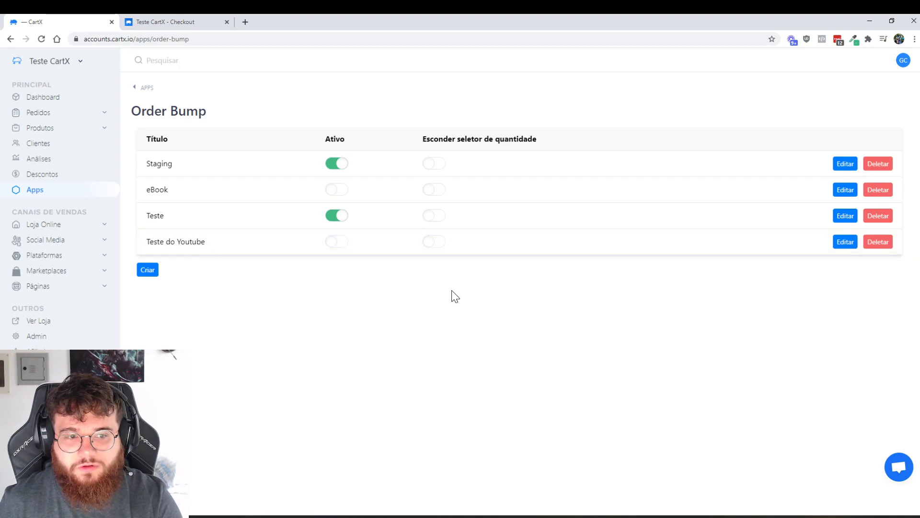
click(845, 242)
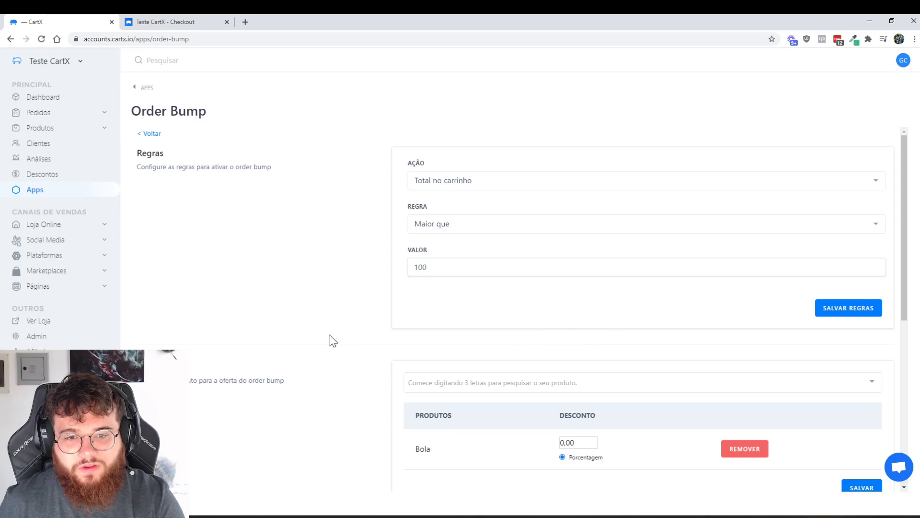
scroll(333, 339, down, 8)
scroll(323, 334, up, 8)
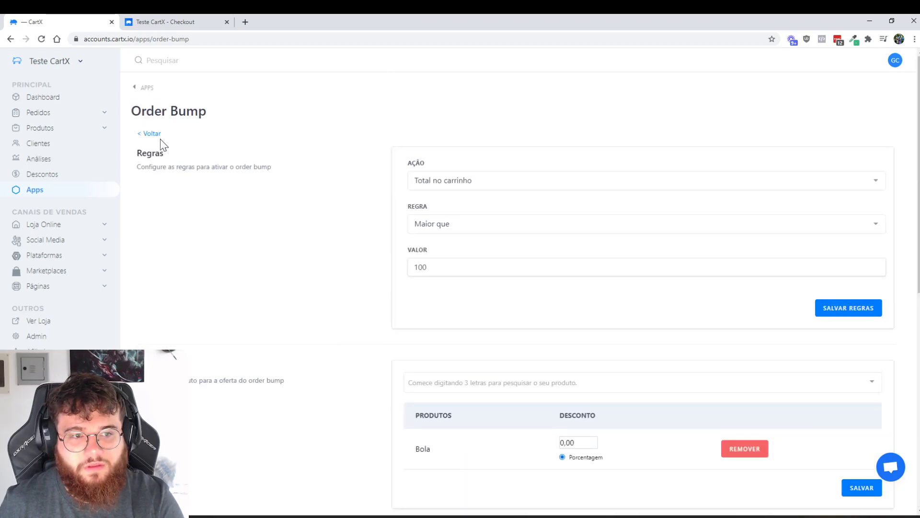
click(149, 135)
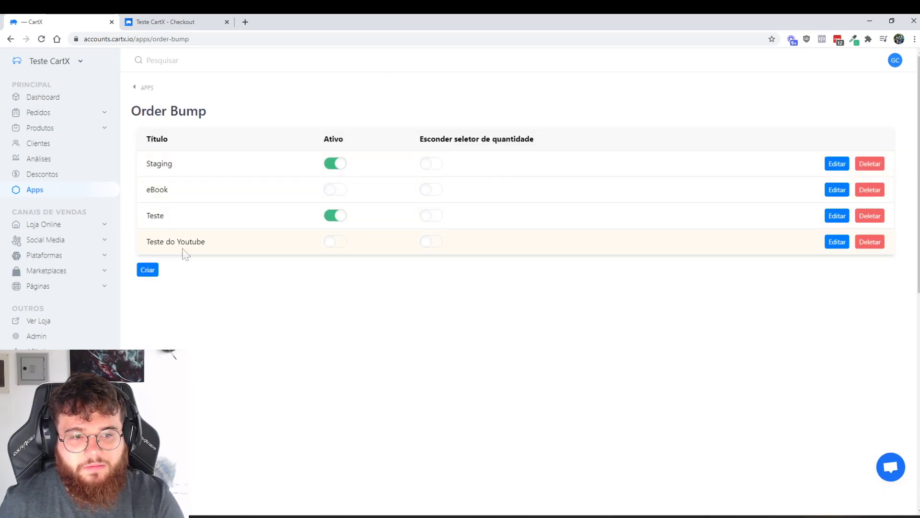
Step: Activate the "Teste do Youtube" order bump with its quantity selector hidden, and deactivate the "Staging" and "Teste" order bumps
click(329, 243)
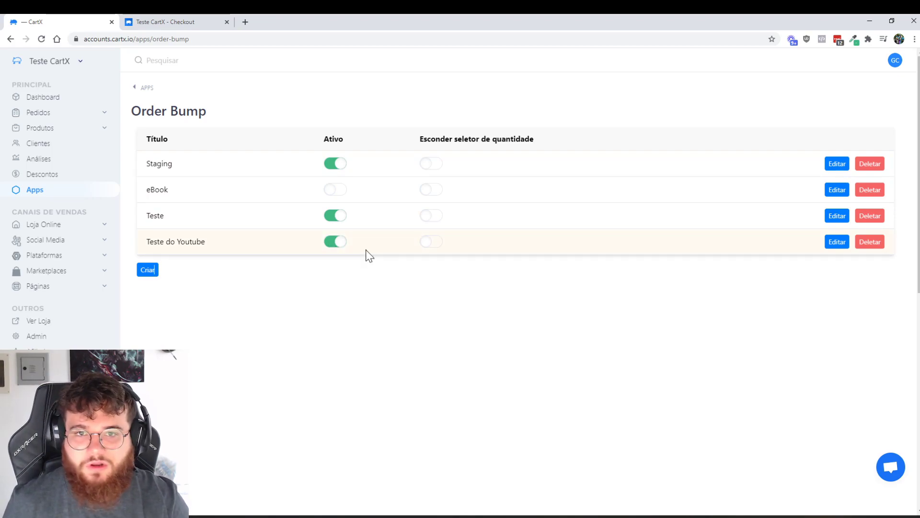
click(334, 164)
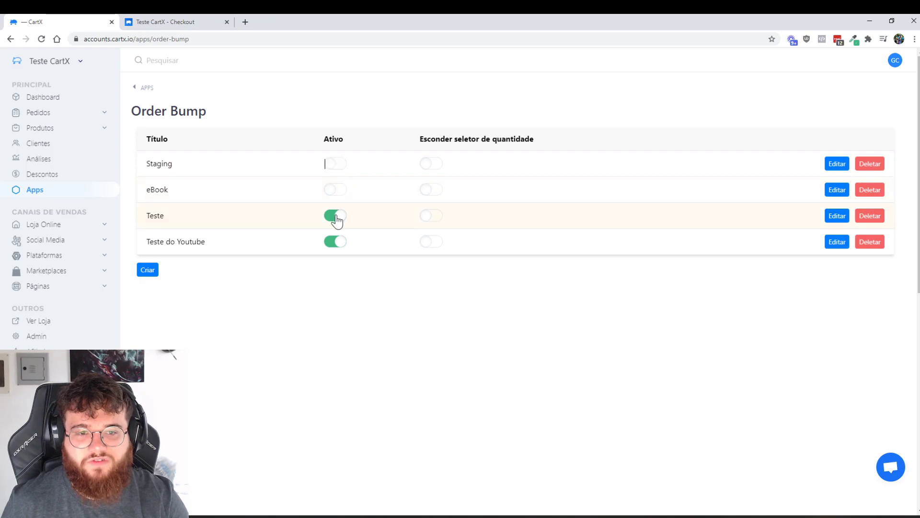
click(337, 218)
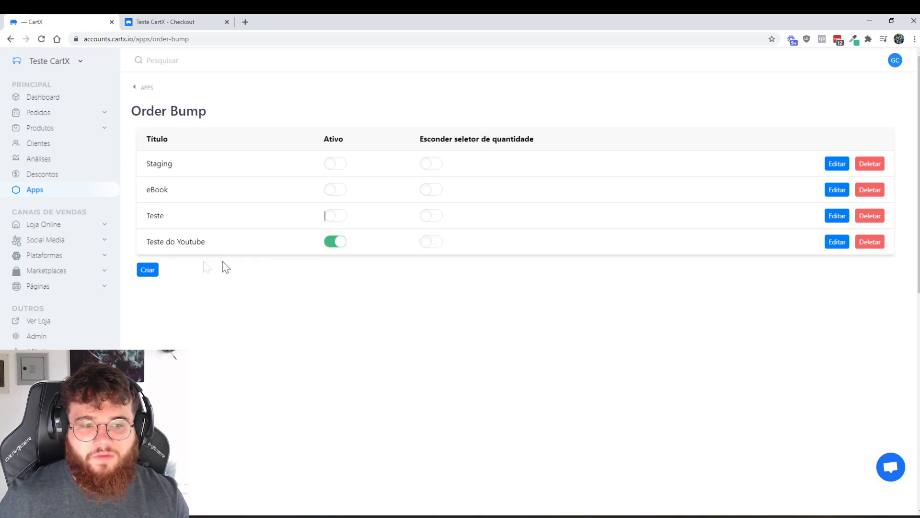
click(431, 242)
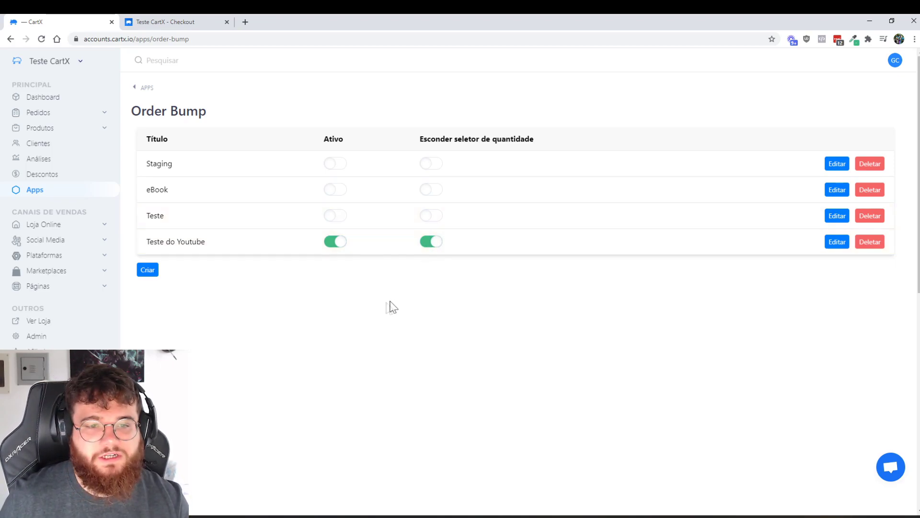
Step: Open the online store and add enough Small Bola units to bring that variant to 11 in the cart
click(36, 320)
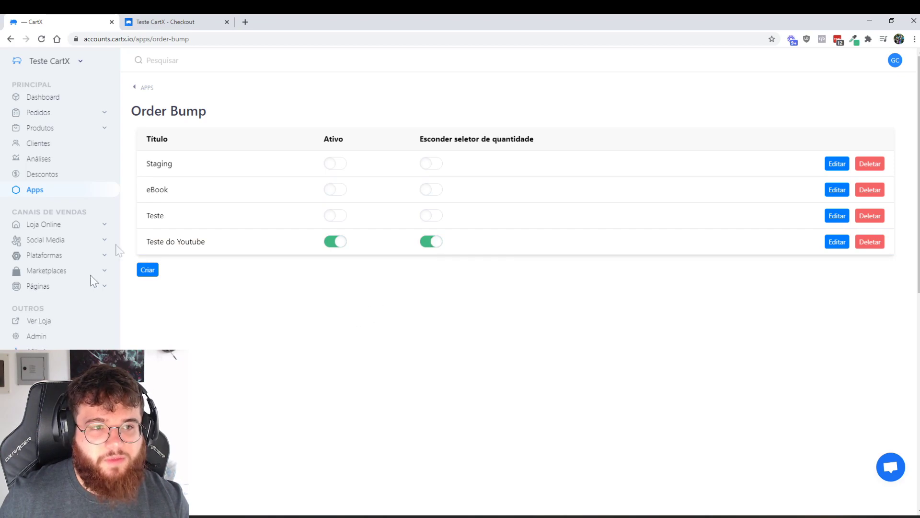
middle_click(300, 20)
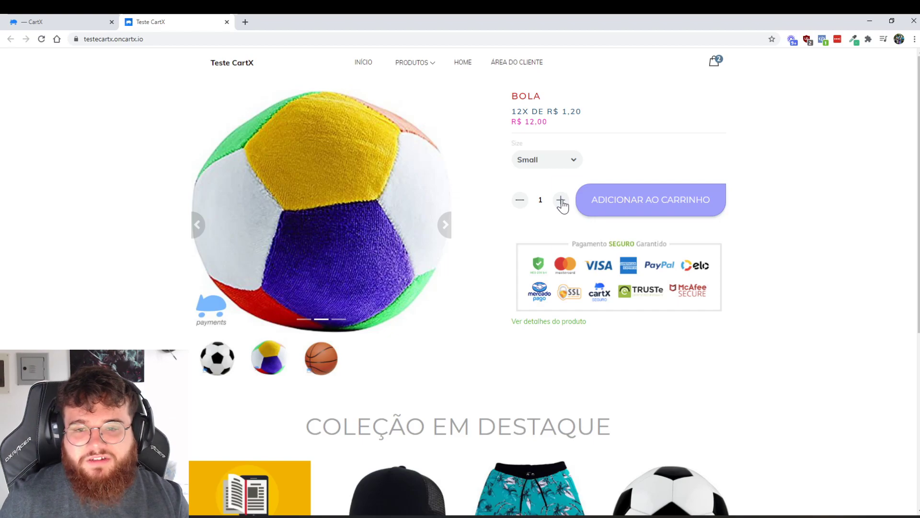
click(615, 207)
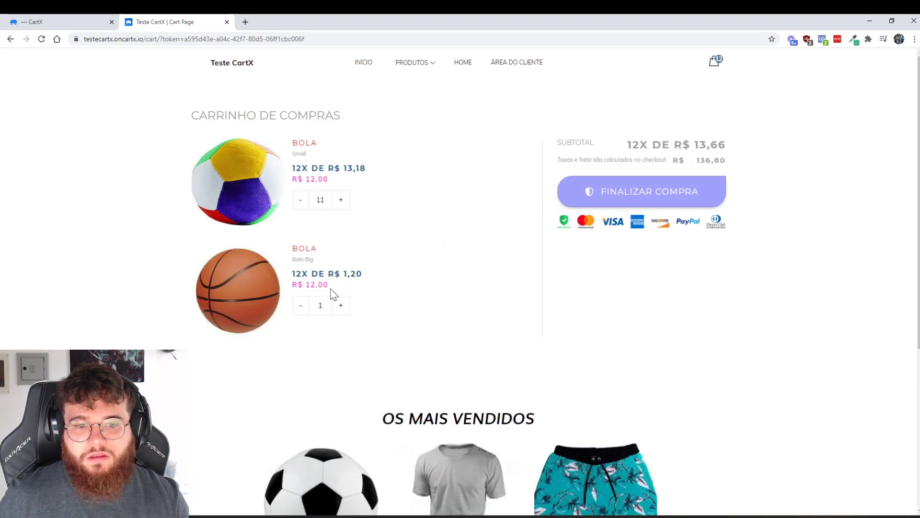
Step: Remove the Bola Big variant from the shopping cart and proceed to checkout
click(300, 305)
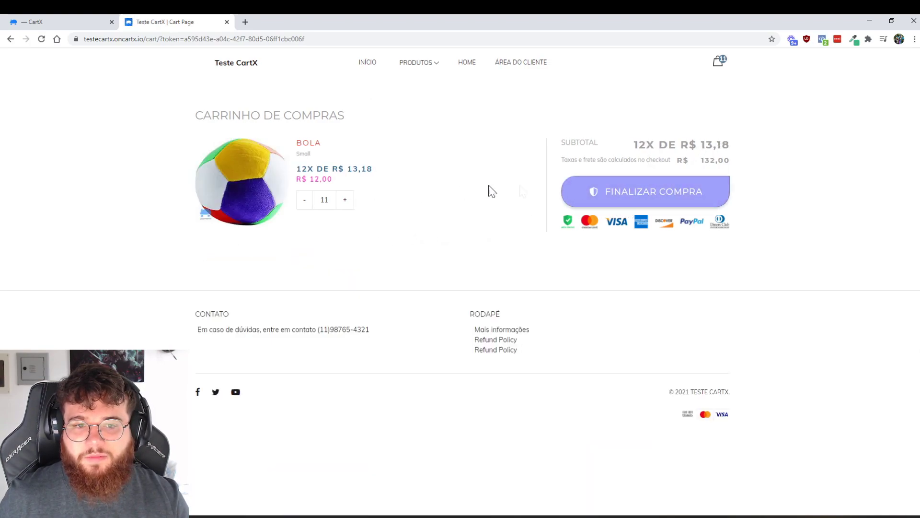
drag(698, 165, 727, 162)
click(651, 192)
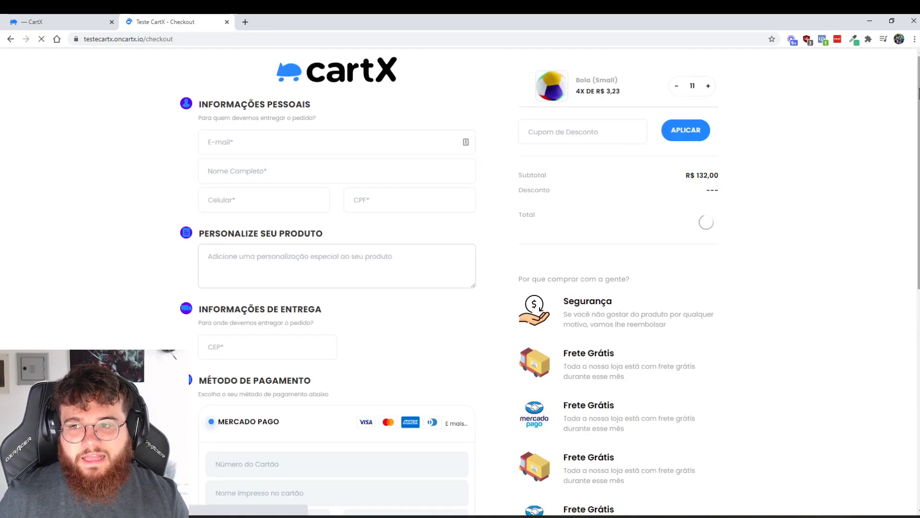
Step: Examine how the order bump appears below the payment methods on the store's checkout page
scroll(460, 287, down, 1)
scroll(839, 317, down, 10)
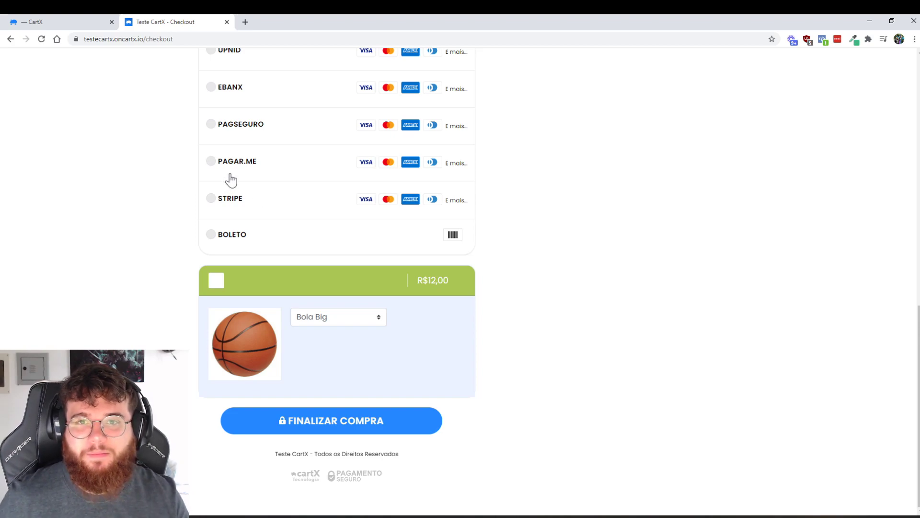
Step: Return to the order bump's design settings in CartX and save its current colours
click(115, 24)
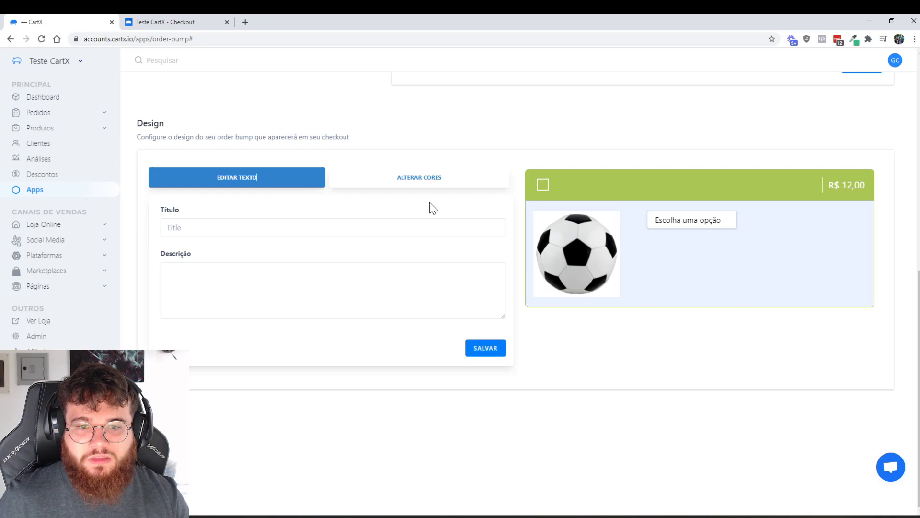
click(424, 183)
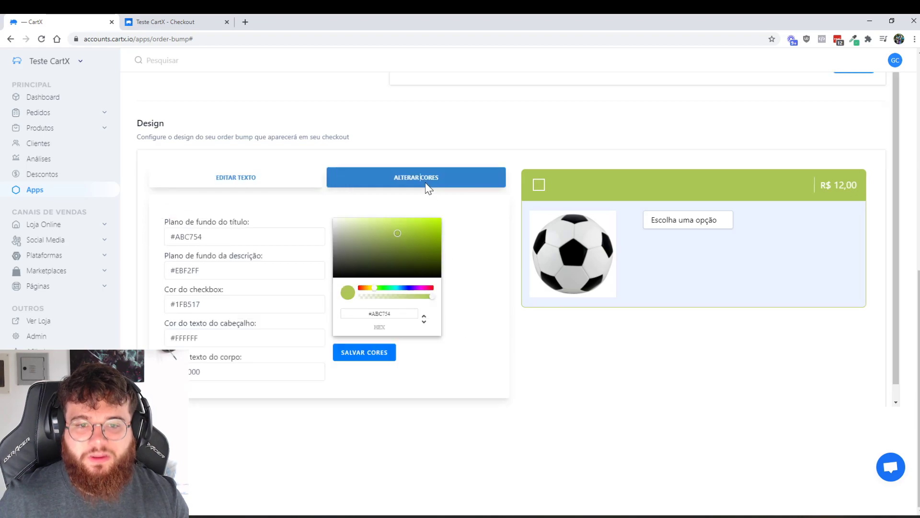
click(343, 356)
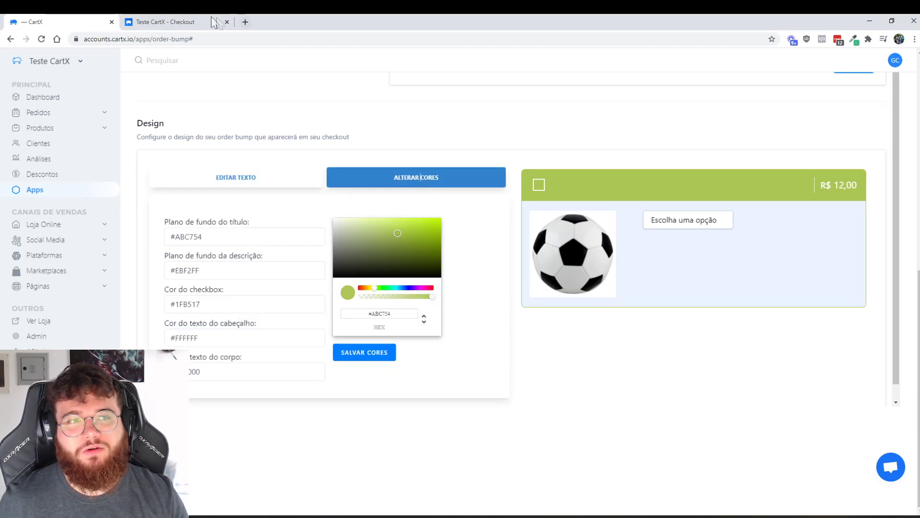
Step: Reload the store's checkout and check the title and description shown in the order bump
key(ctrl+Tab)
key(F5)
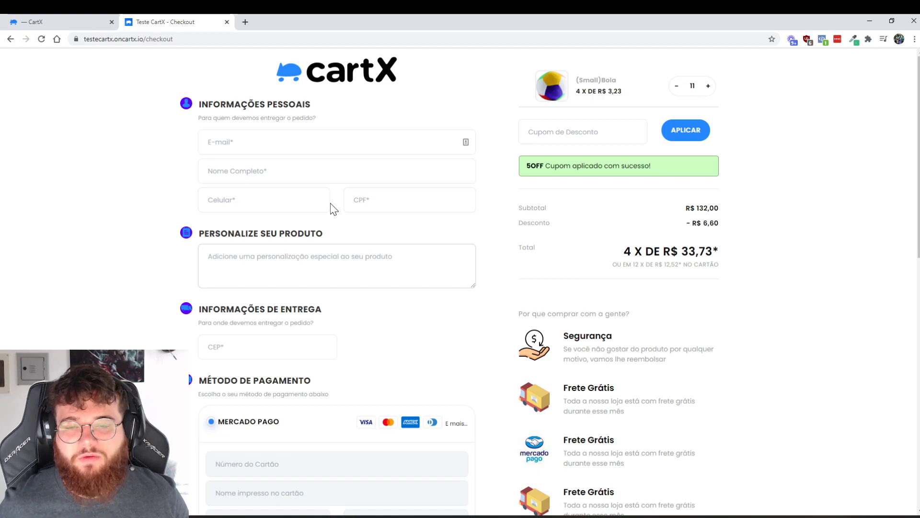
scroll(324, 280, down, 10)
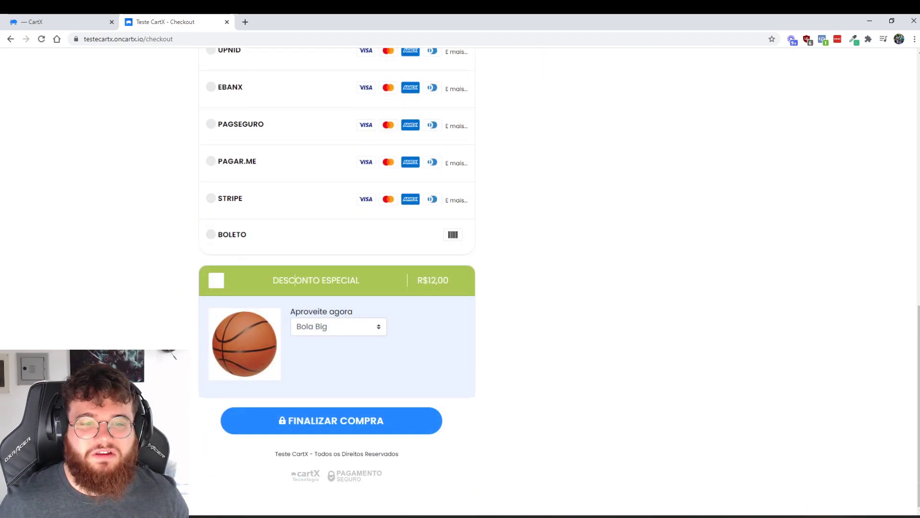
triple_click(296, 280)
triple_click(312, 311)
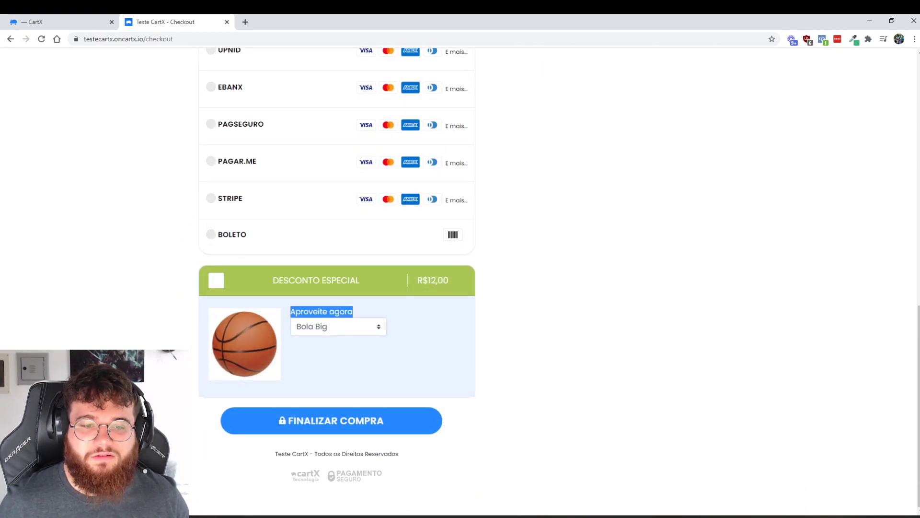
click(70, 15)
click(197, 24)
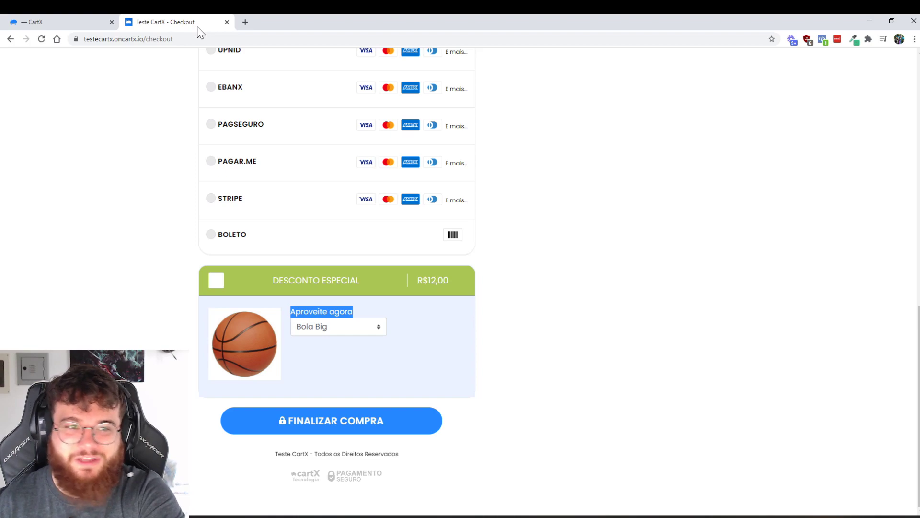
Step: Save the order bump's design text in CartX with the title "DESCONTO ESPECIAL" and the description "Aproveite agora"
click(99, 20)
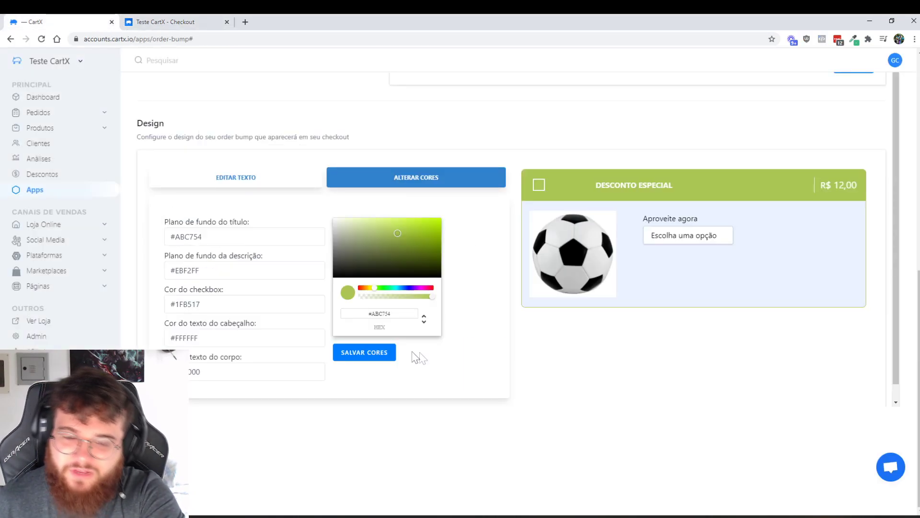
click(271, 185)
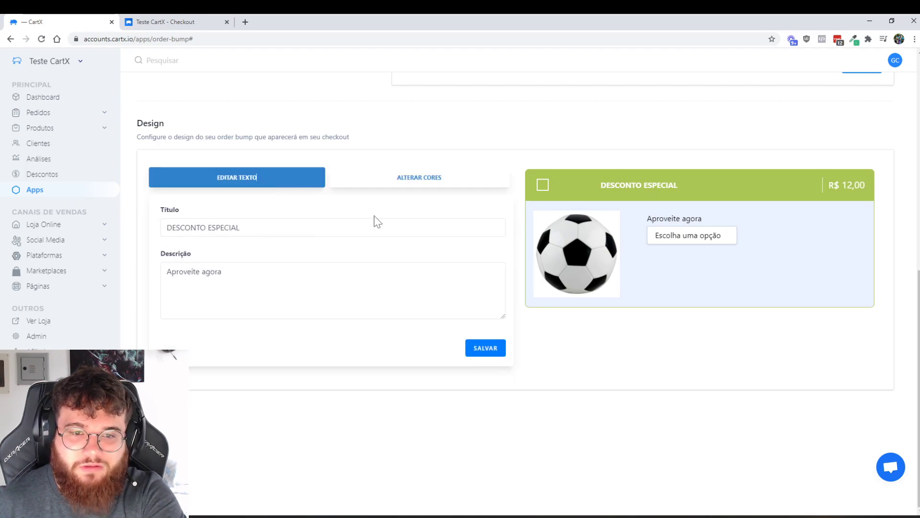
click(400, 178)
click(277, 176)
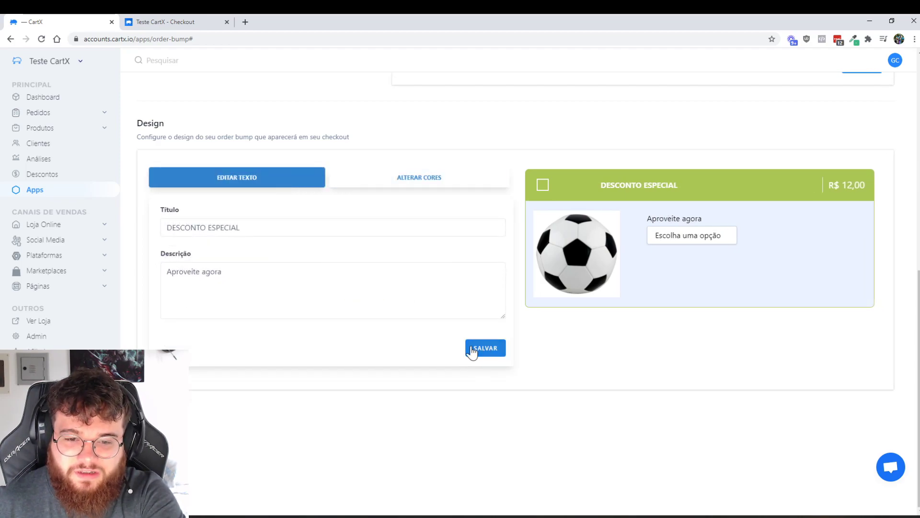
click(468, 350)
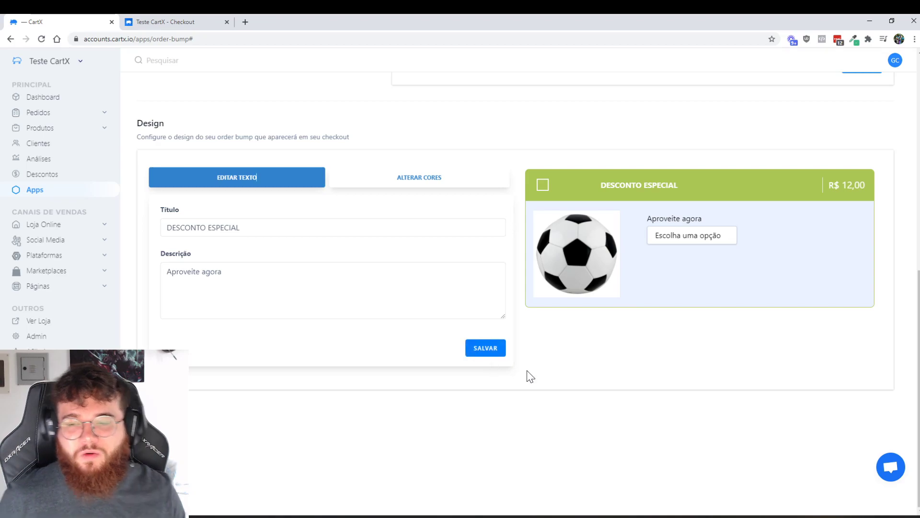
Step: Review the order bump's rules, product and design settings, and return to the order bump list
scroll(600, 376, up, 8)
scroll(600, 374, up, 1)
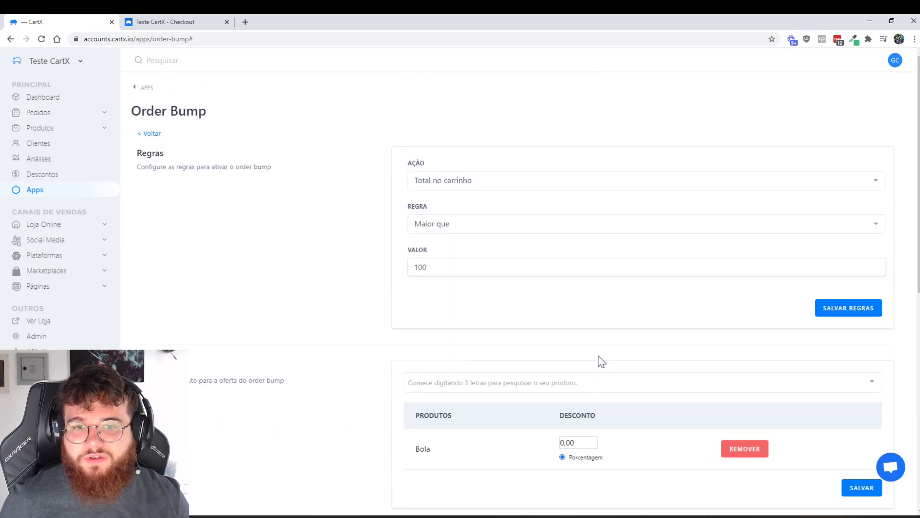
scroll(597, 354, down, 1)
scroll(732, 292, down, 3)
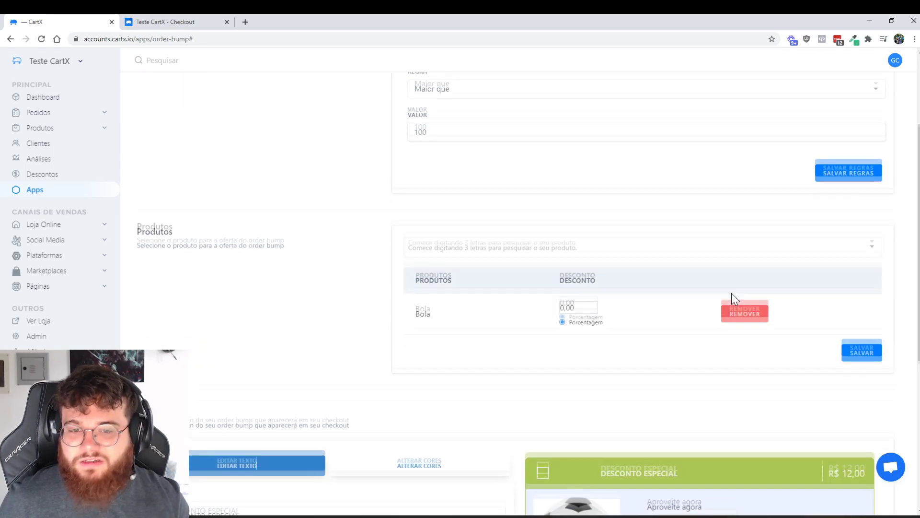
scroll(539, 301, down, 5)
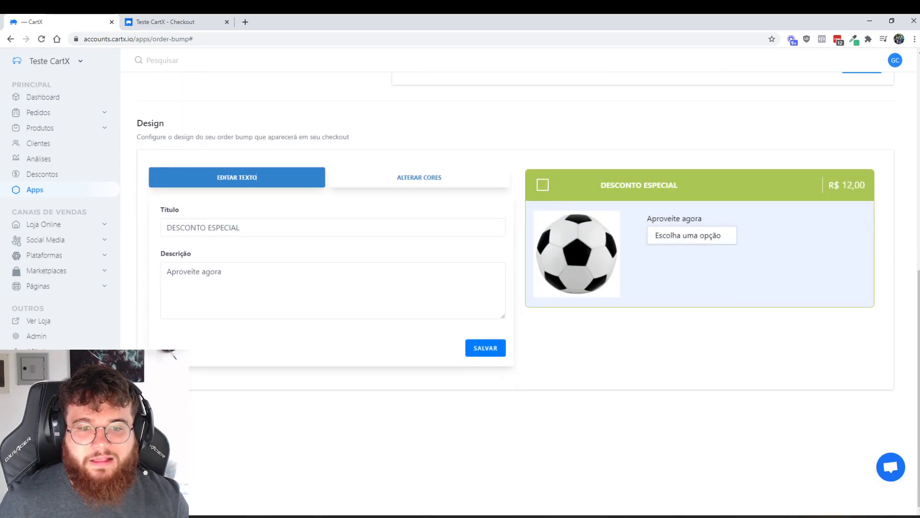
click(420, 183)
scroll(331, 335, up, 10)
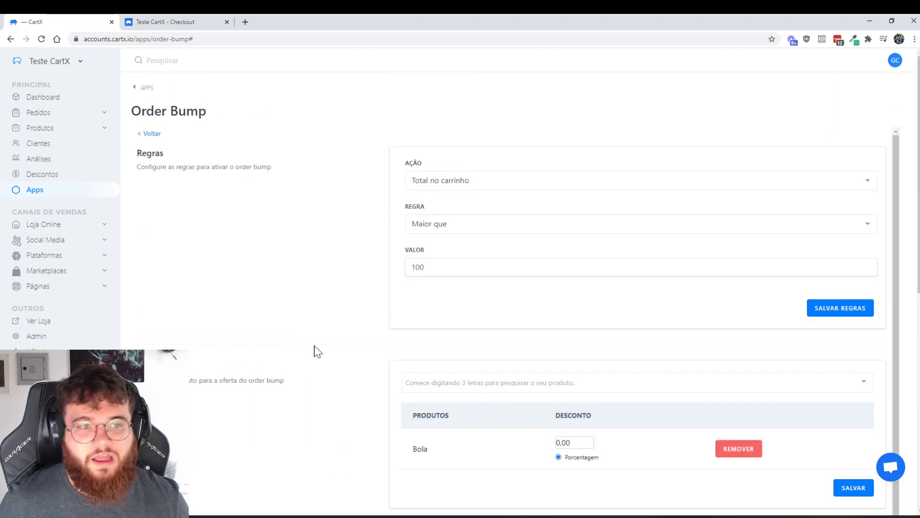
click(152, 134)
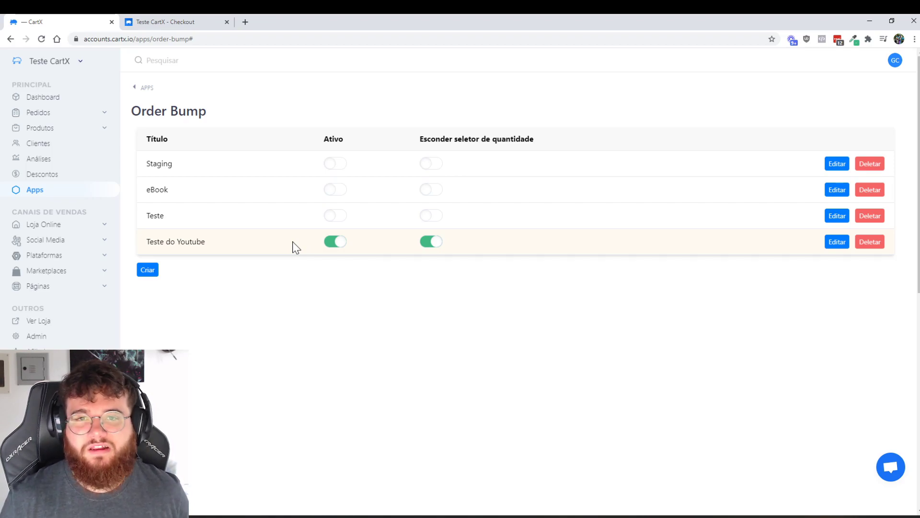
Step: Open the store's product list and look through the available products for order bump ideas
click(61, 129)
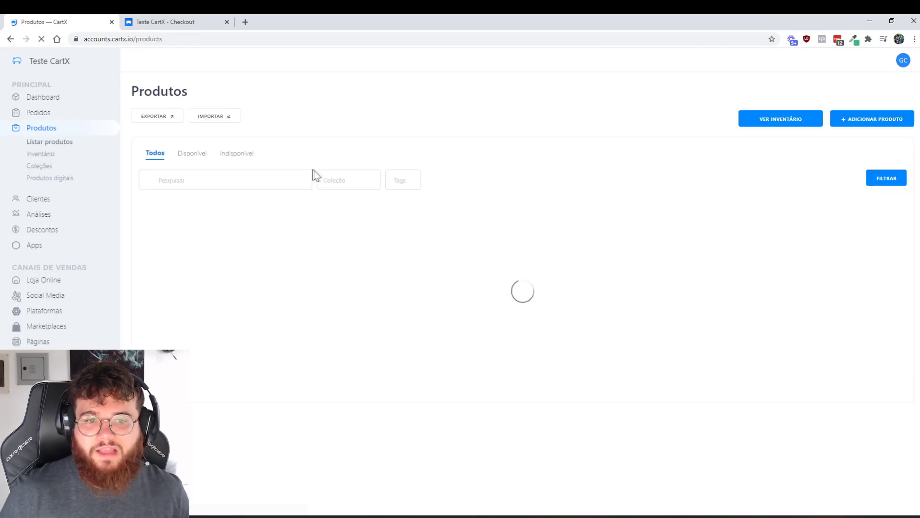
scroll(364, 274, down, 1)
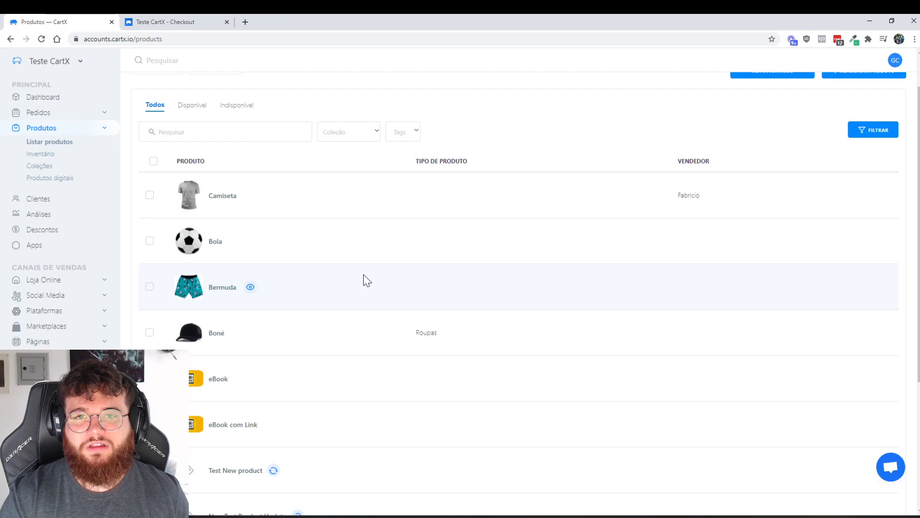
scroll(364, 275, down, 3)
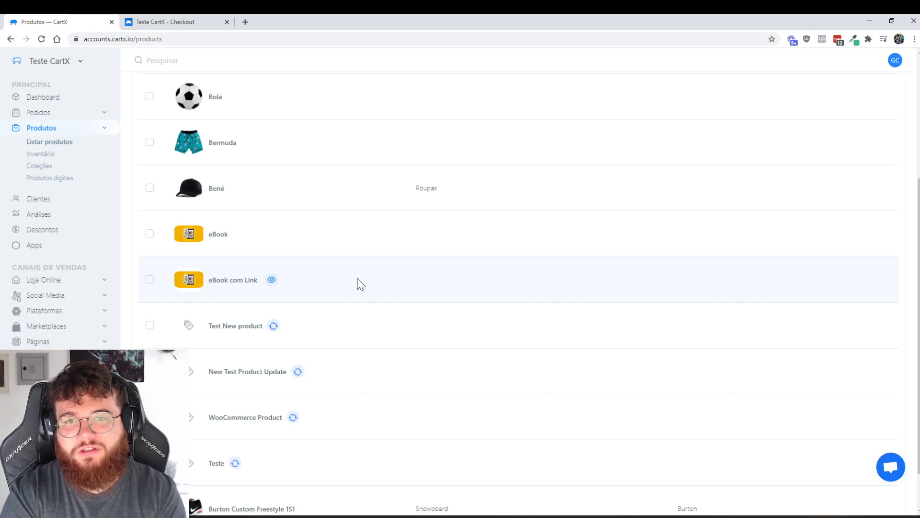
scroll(360, 277, down, 1)
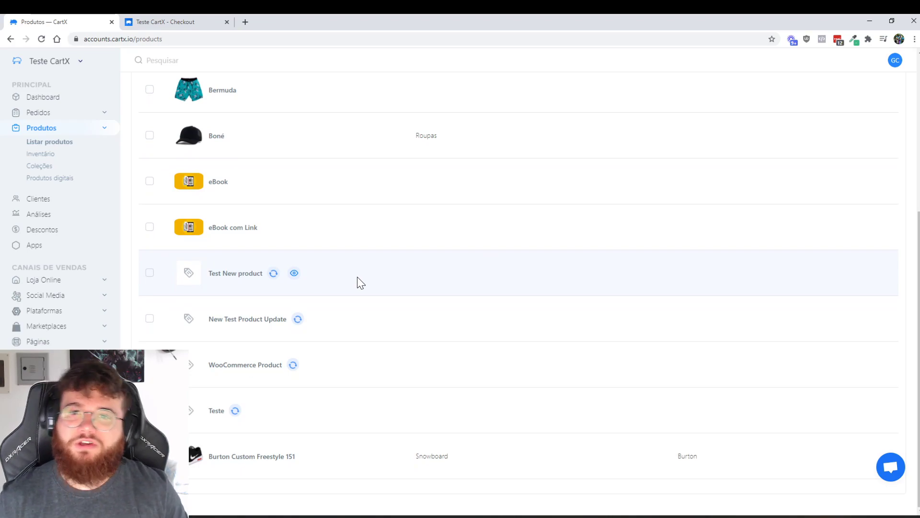
scroll(359, 279, up, 5)
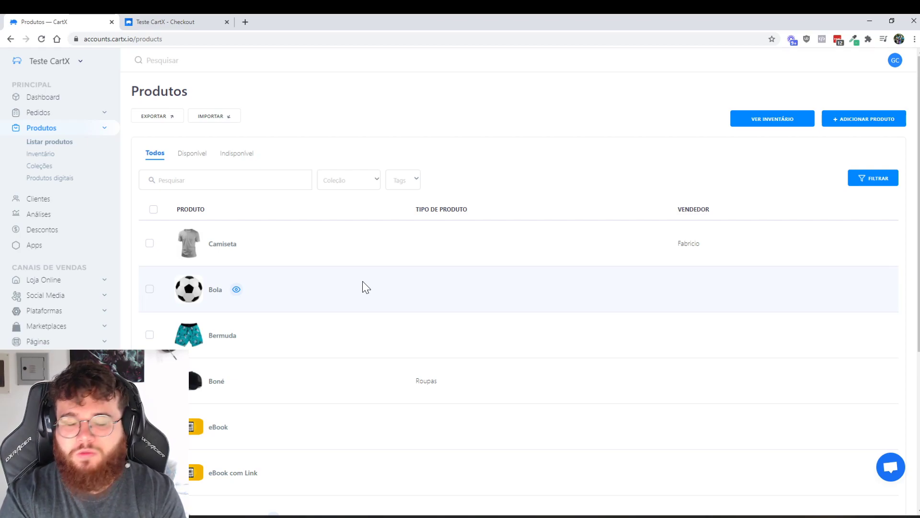
Step: Compare the checkout's cart summary with the "DESCONTO ESPECIAL" order bump offer, and return to the CartX product list
click(190, 25)
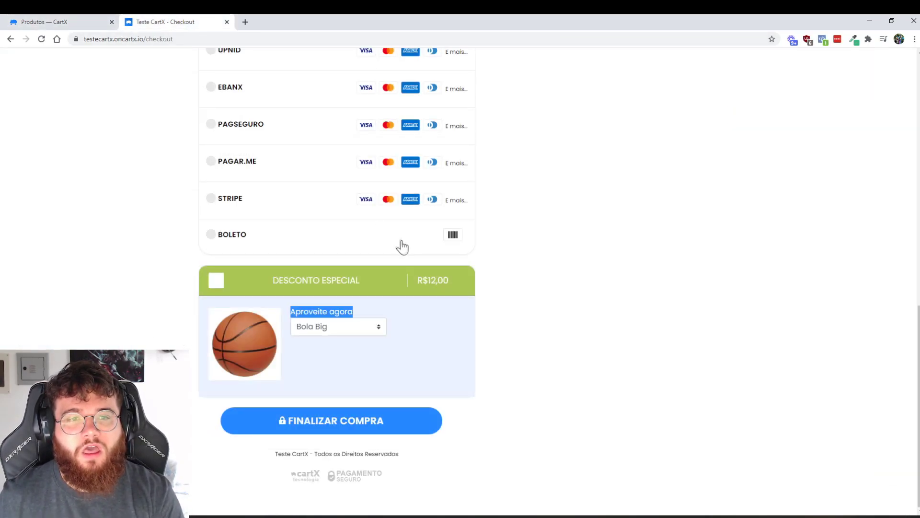
scroll(403, 246, up, 10)
scroll(527, 192, down, 1)
scroll(594, 146, up, 1)
scroll(597, 149, down, 9)
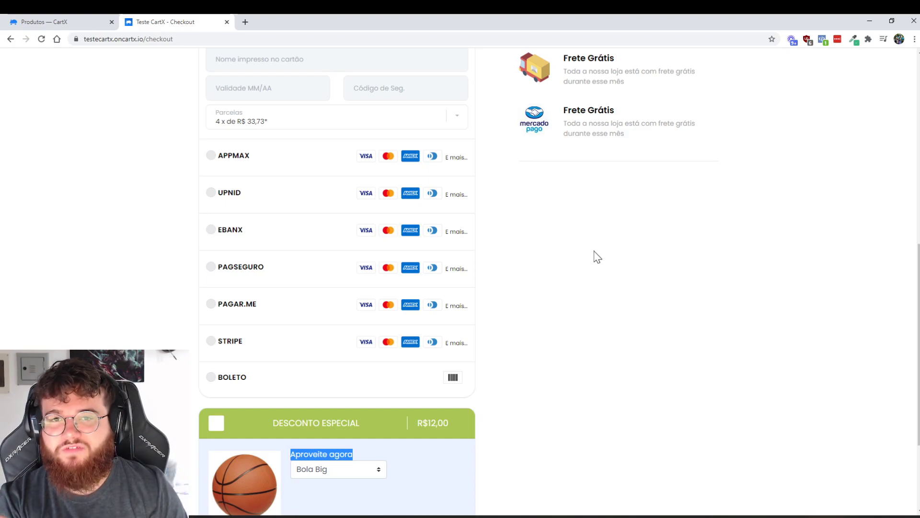
scroll(585, 257, down, 2)
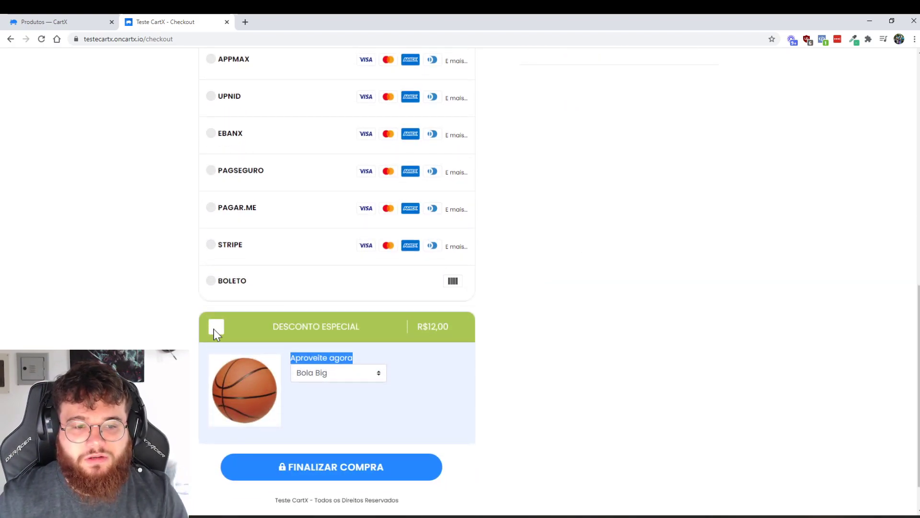
scroll(544, 340, up, 11)
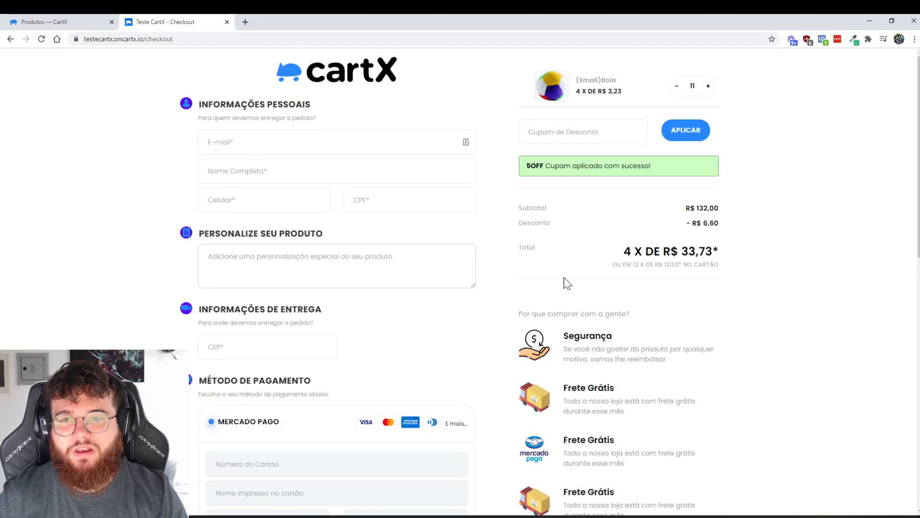
scroll(582, 253, down, 11)
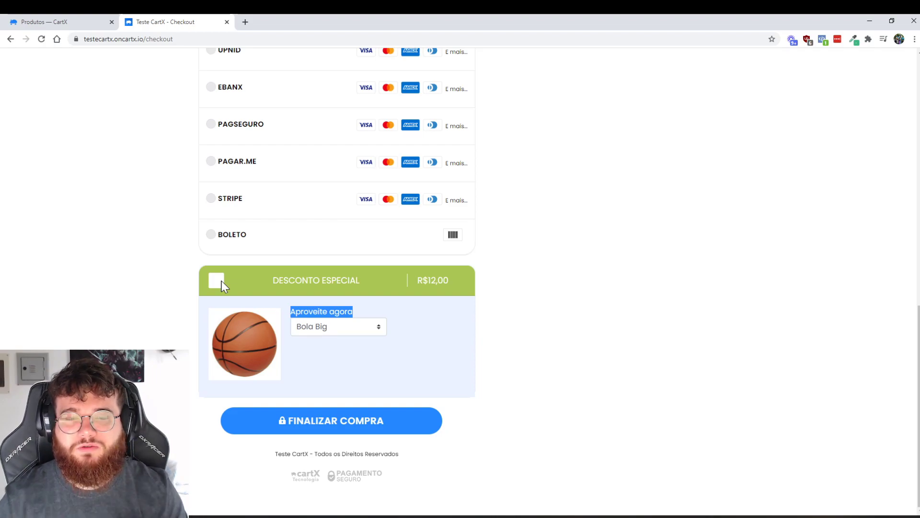
scroll(369, 251, up, 15)
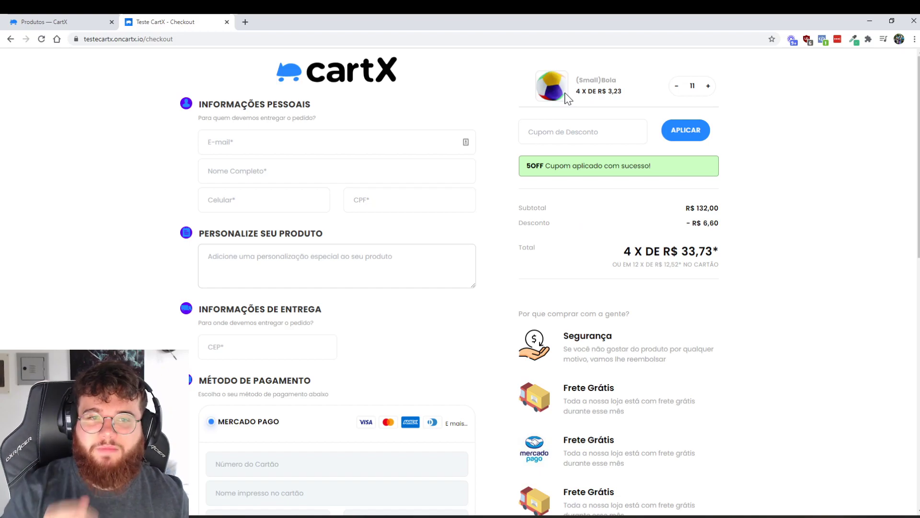
scroll(508, 249, down, 15)
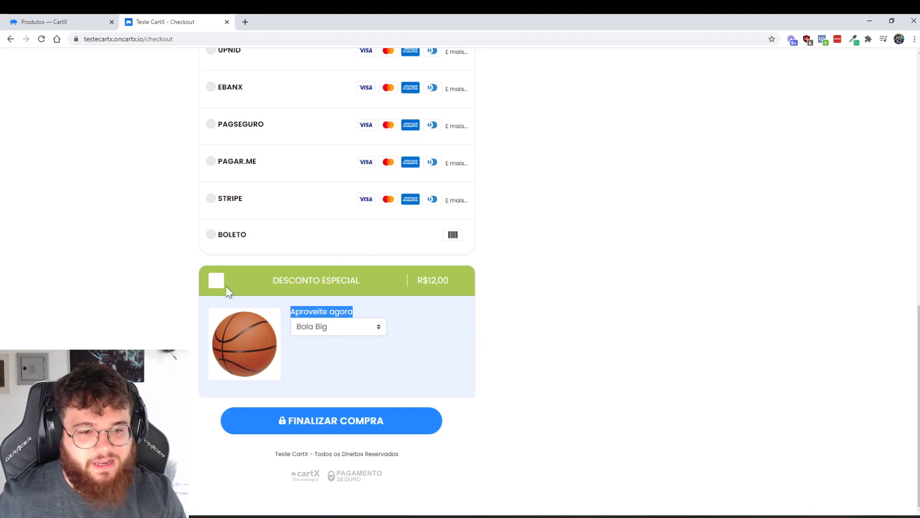
scroll(286, 275, up, 5)
scroll(288, 267, up, 7)
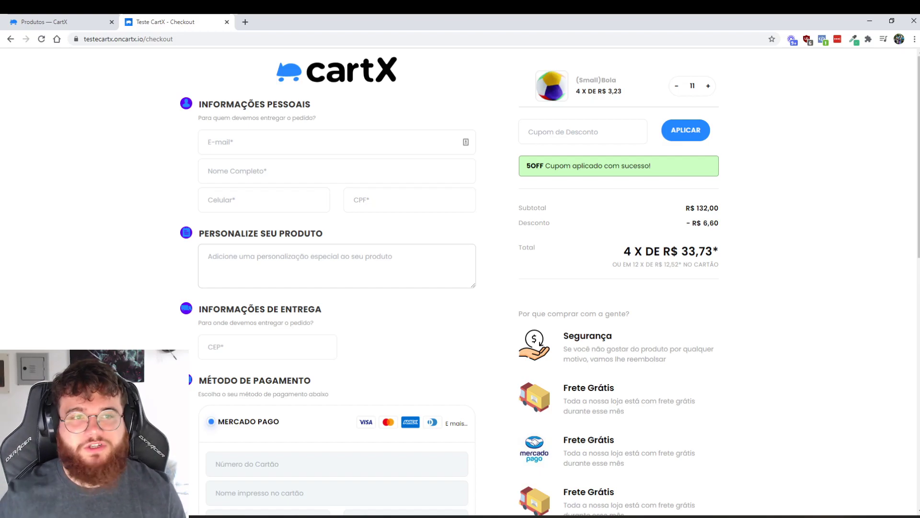
click(41, 23)
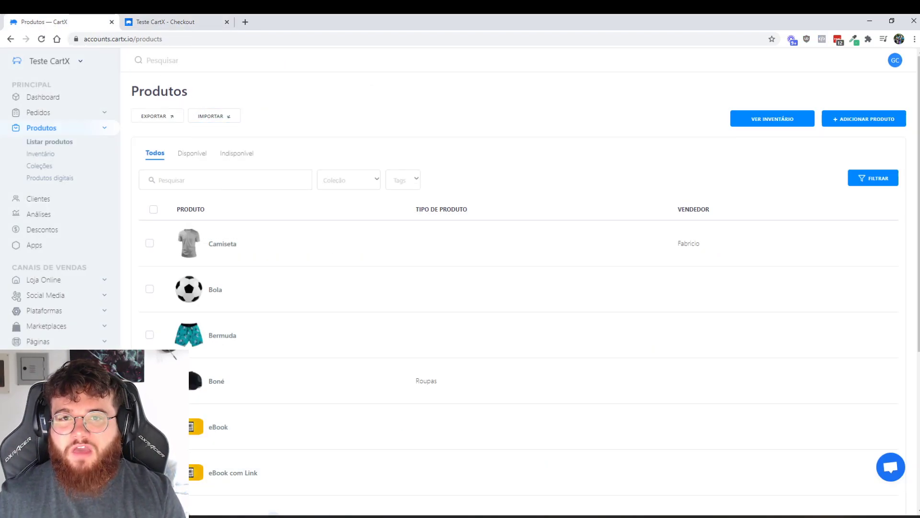